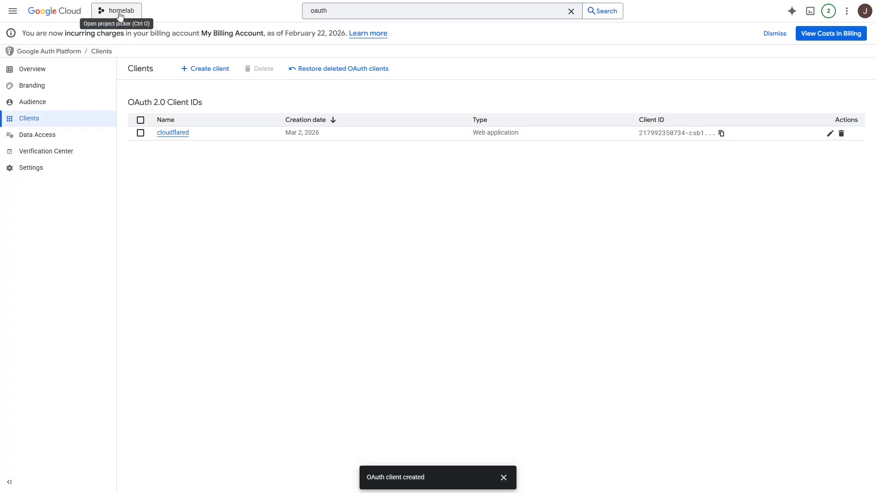
Create a new Google Cloud project named homelab2-temp
click(94, 13)
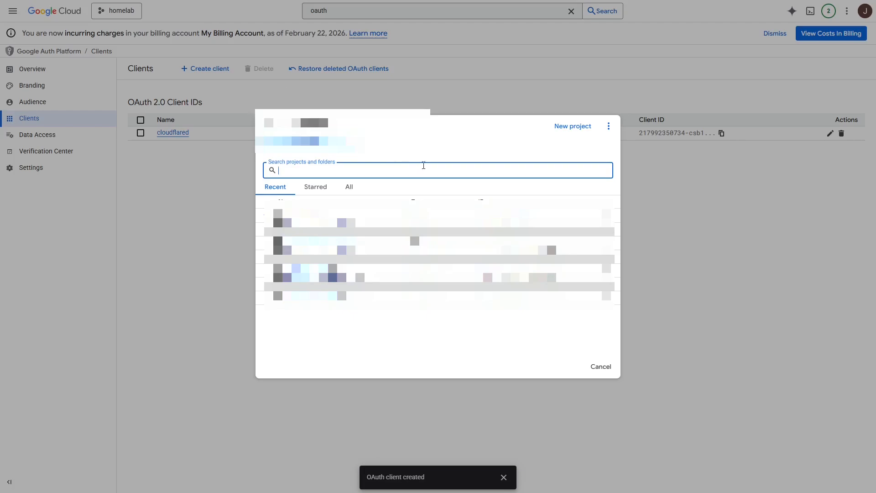
click(578, 132)
text(homelab2)
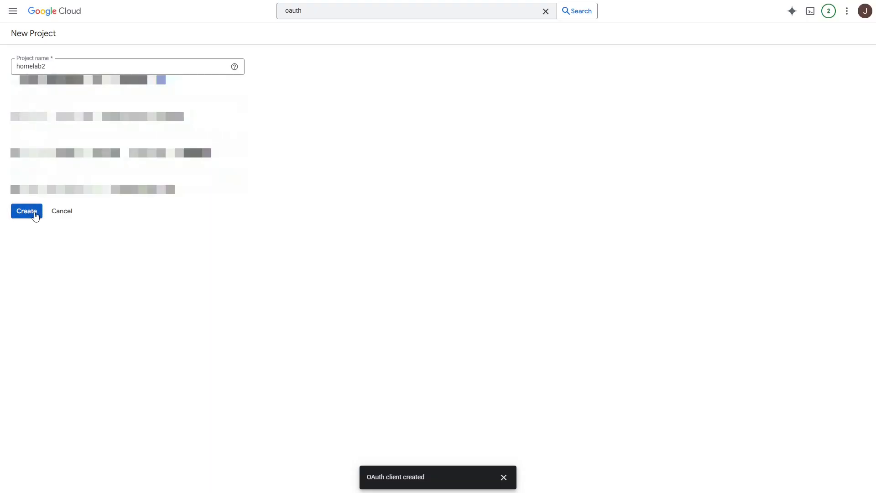
click(72, 64)
text(-temp)
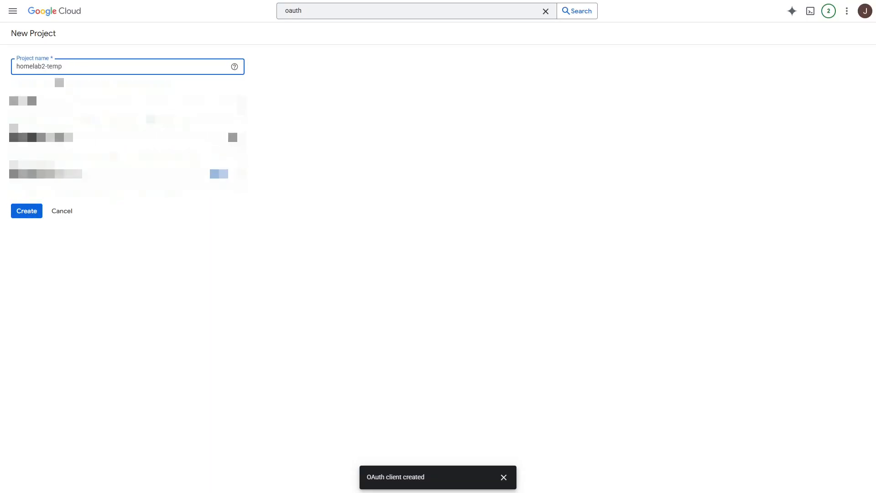
click(27, 212)
Switch to the homelab2-temp project and open its OAuth clients page
click(117, 11)
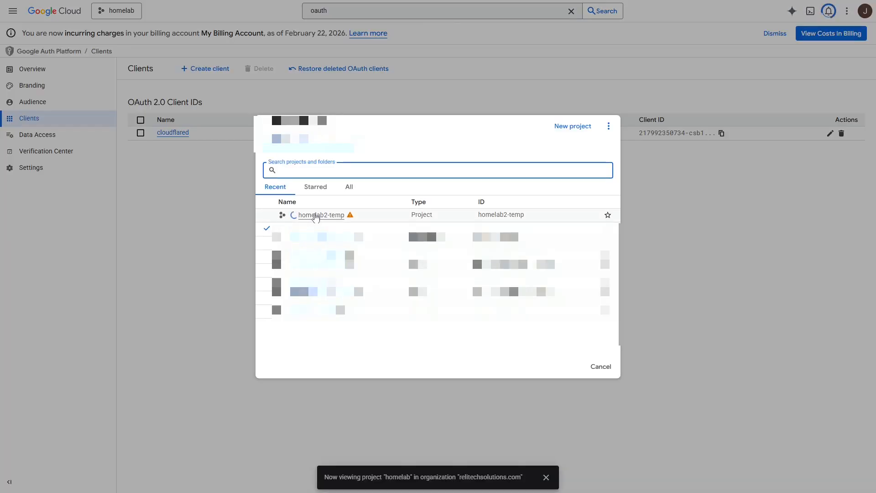
click(316, 215)
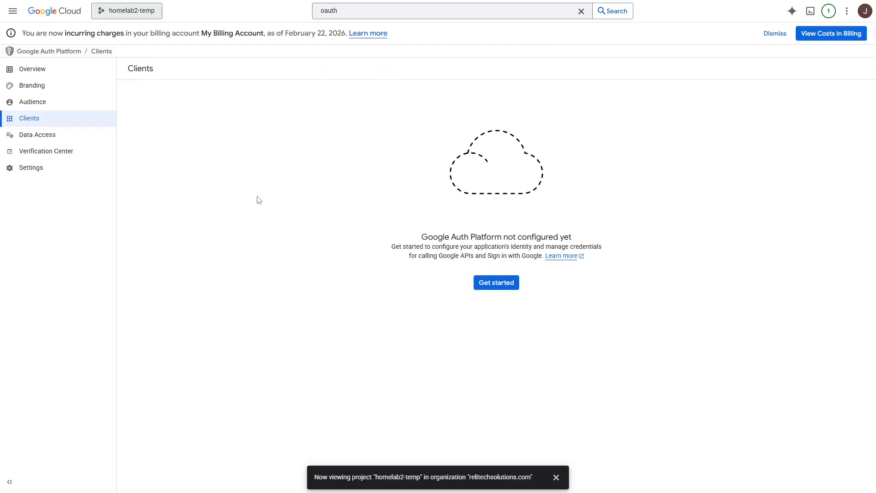
click(346, 11)
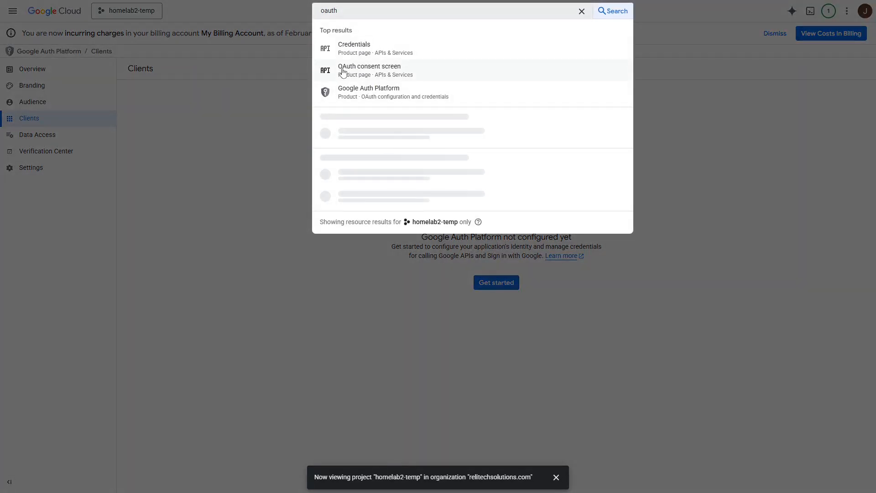
click(369, 74)
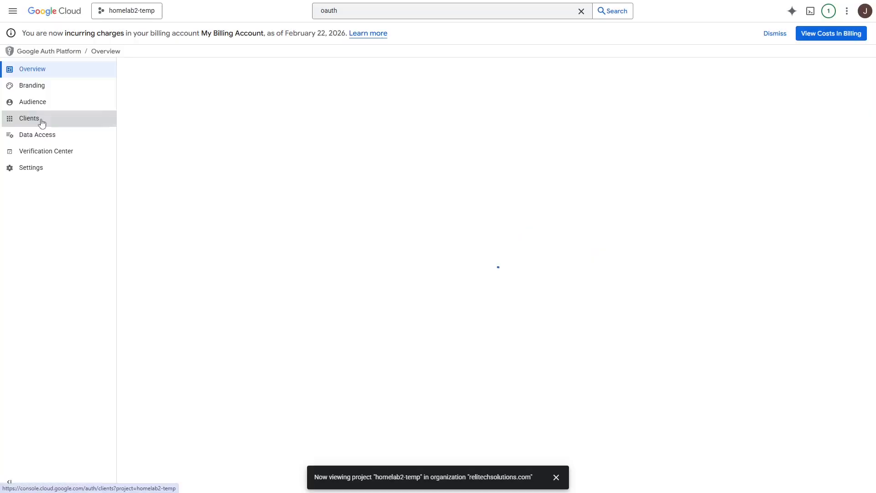
click(39, 120)
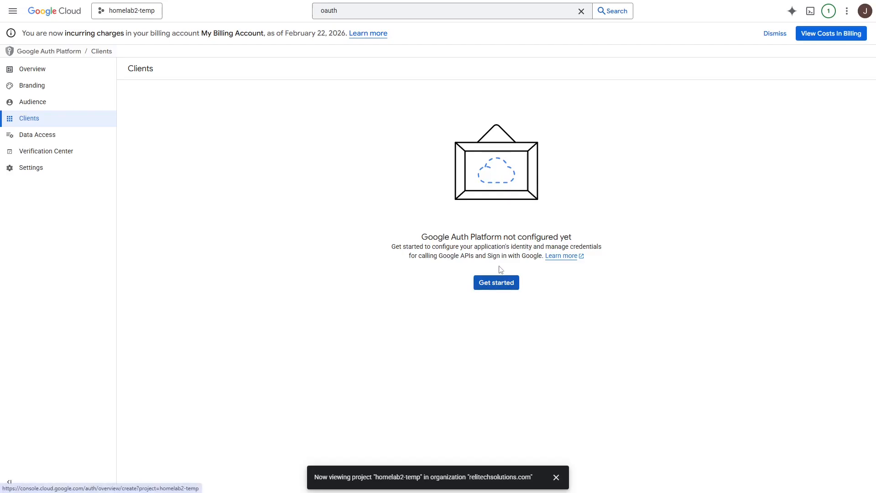
Start the Google Auth Platform configuration with the app name homelab, a support email and the Internal audience
click(502, 282)
click(185, 123)
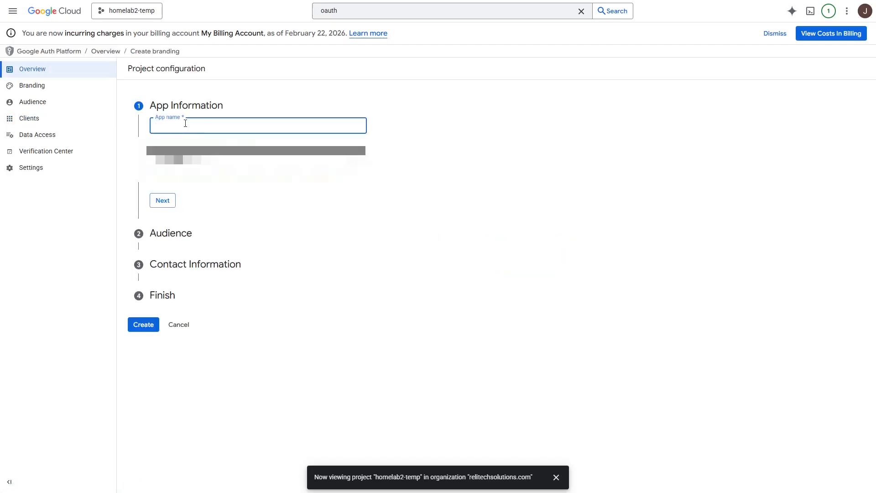
text(homelab)
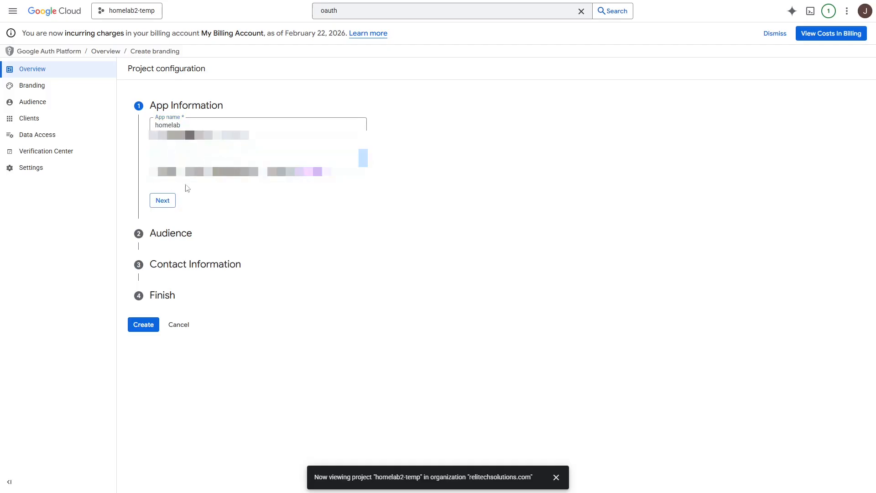
click(163, 200)
click(157, 152)
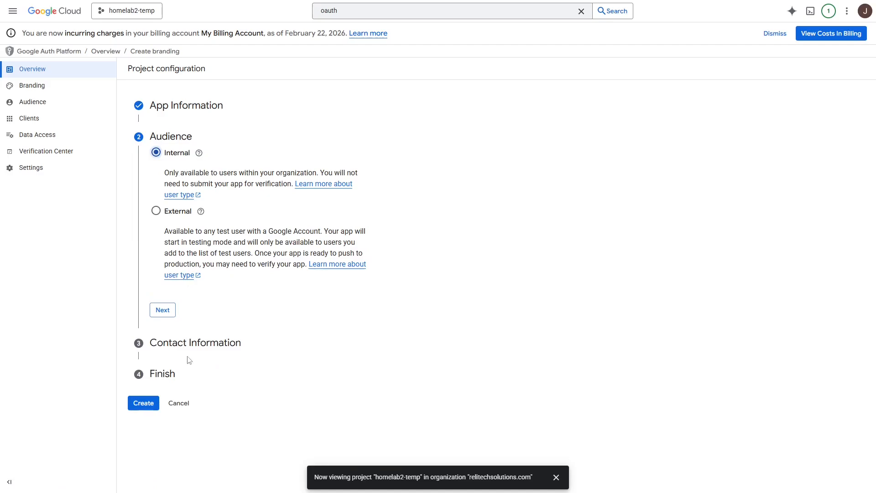
click(162, 310)
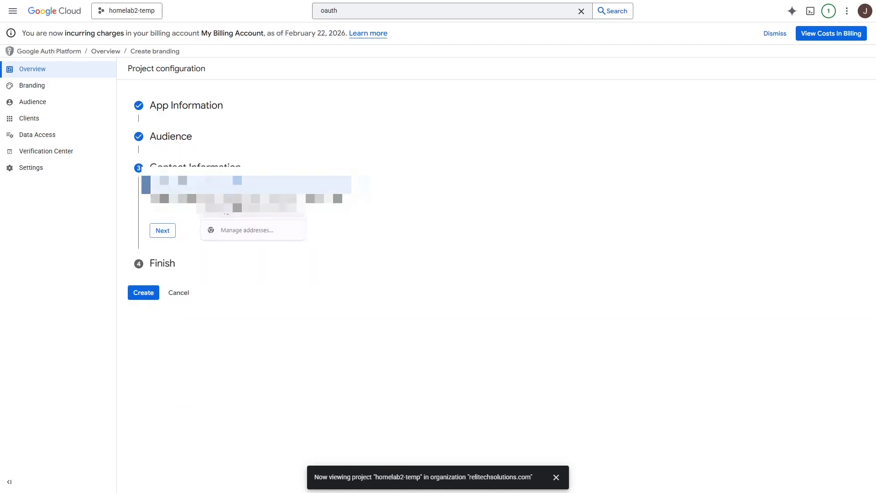
Fill in the contact email, agree to the Google API Services User Data Policy and create the OAuth configuration
click(163, 232)
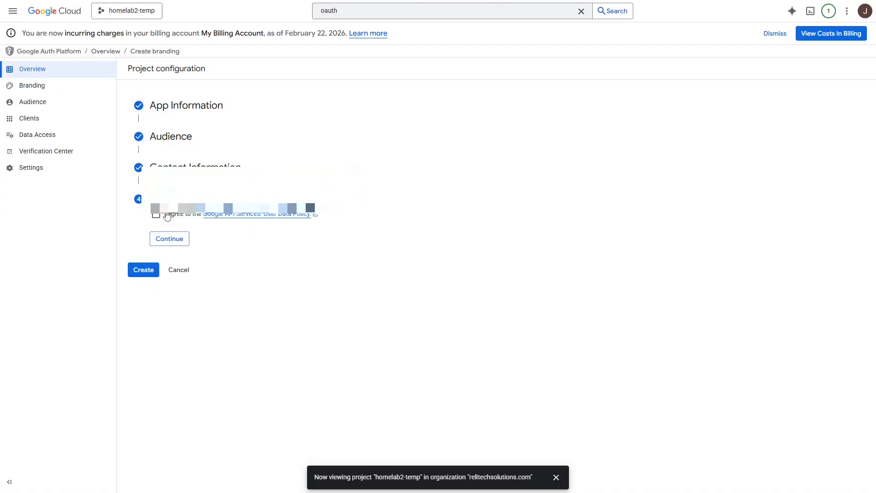
click(167, 216)
click(179, 239)
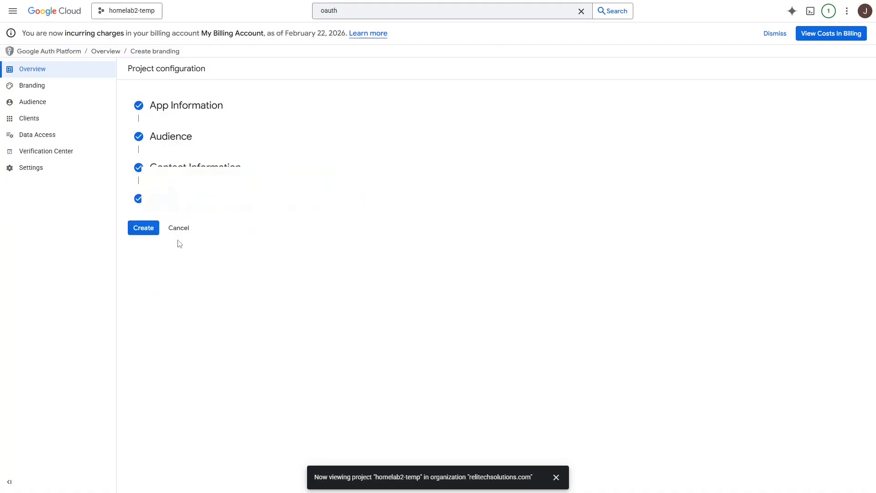
click(145, 230)
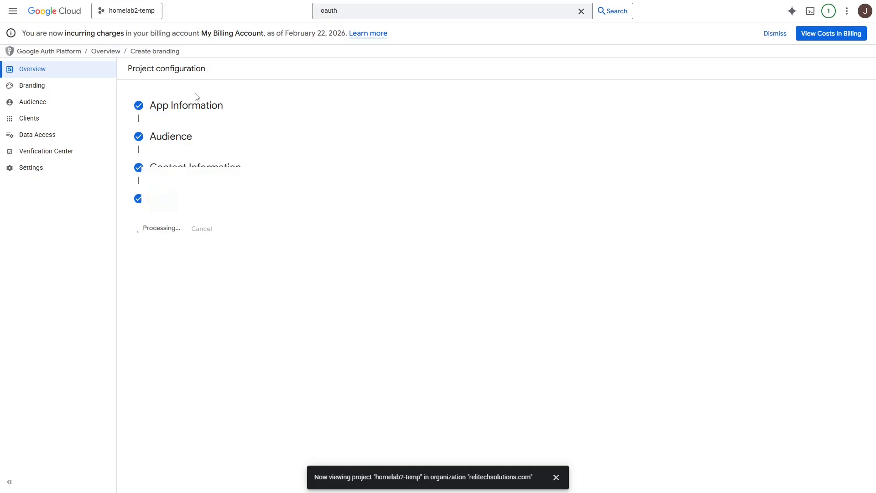
Begin a new OAuth client of the type Web application and name it cloudflared
click(45, 116)
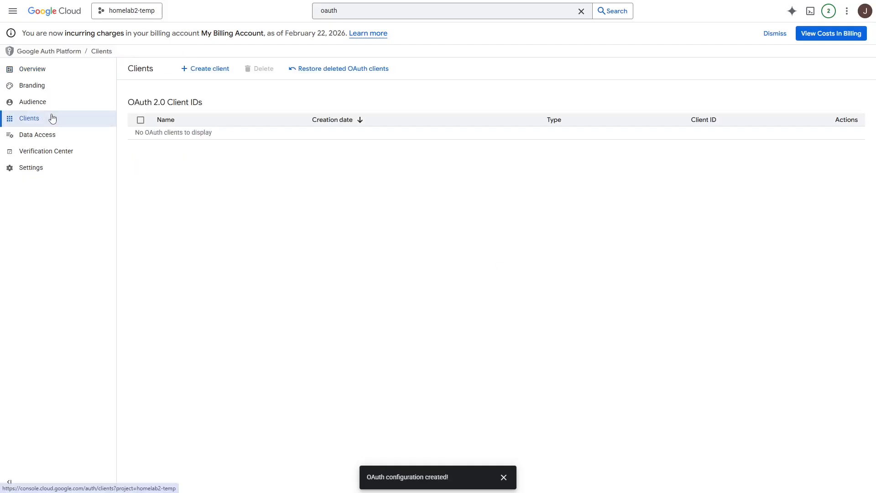
click(212, 69)
click(172, 140)
key(Tab)
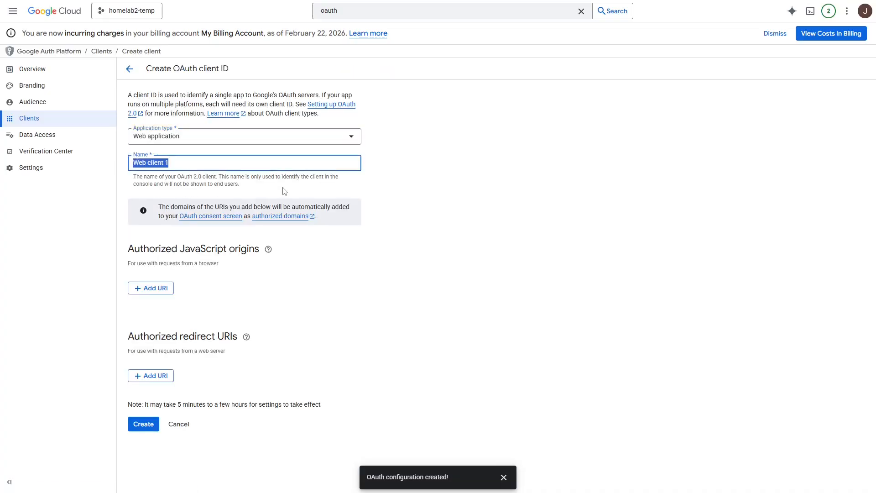
text(cloudflared)
click(454, 259)
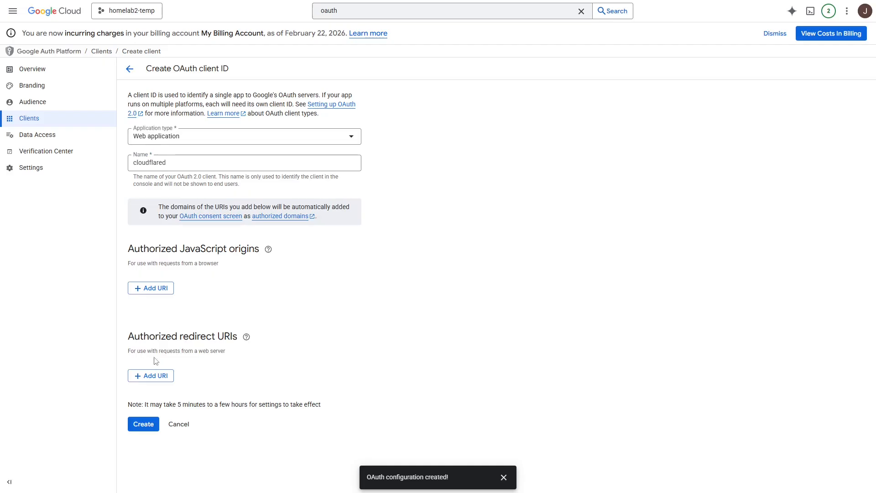
click(153, 376)
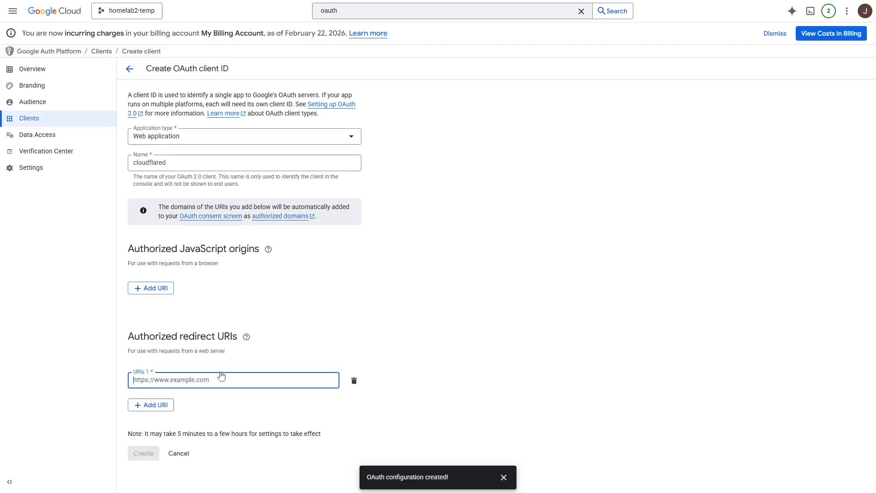
text(https://<team-name>.cloudflareaccess.com/cdn-cgi/access/callback)
key(F11)
drag(194, 420, 155, 419)
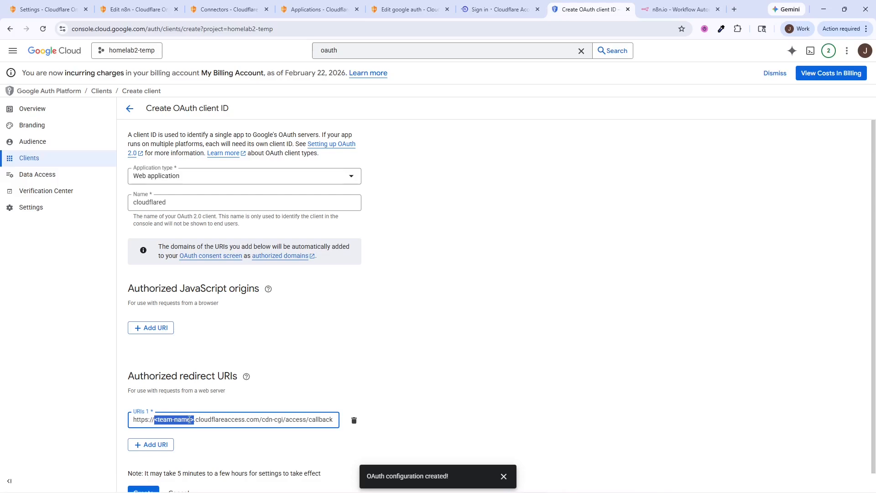
text(jaktecklab)
scroll(160, 421, down, 1)
click(143, 474)
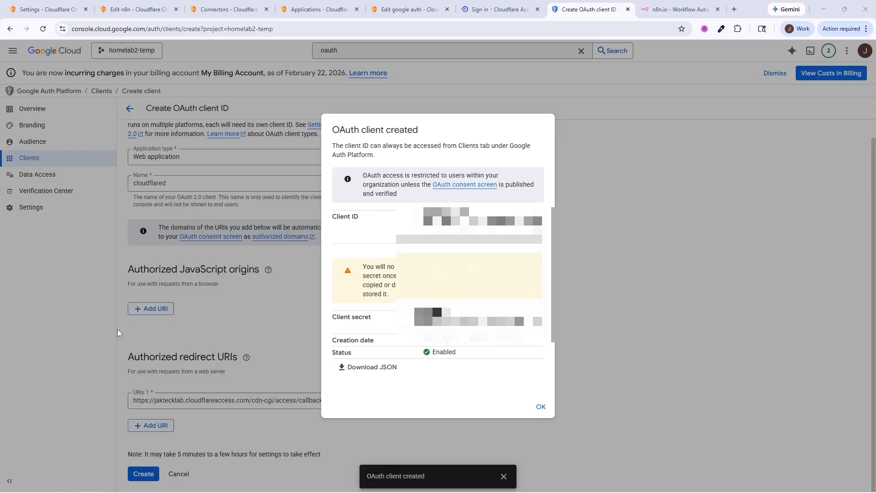
Switch to Cloudflare One and create a Cloudflared tunnel named homelab2-temp under the network connectors
key(ctrl+1)
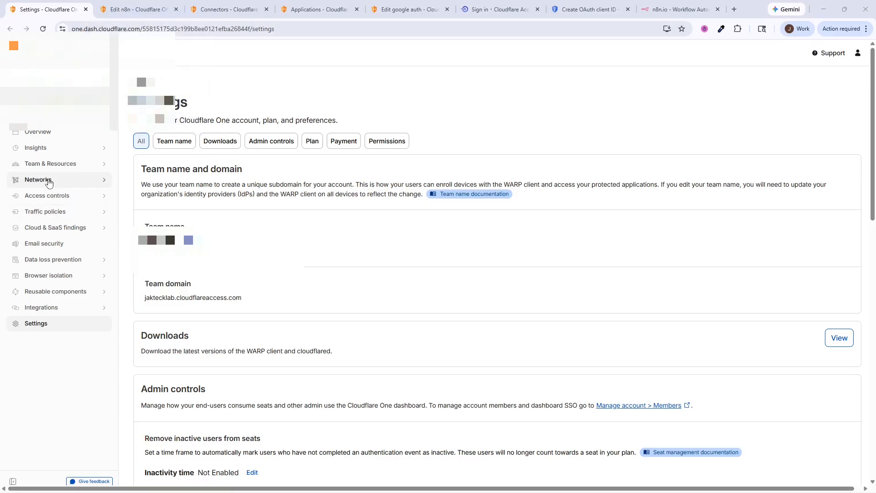
click(39, 180)
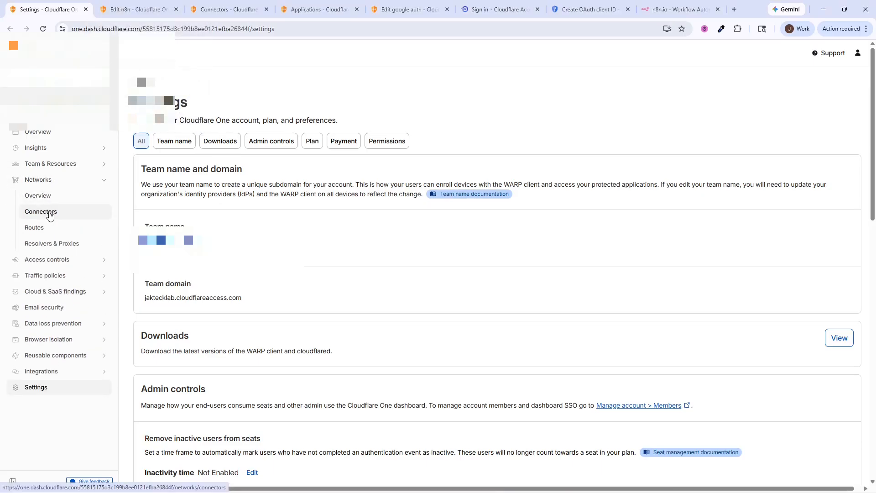
click(50, 215)
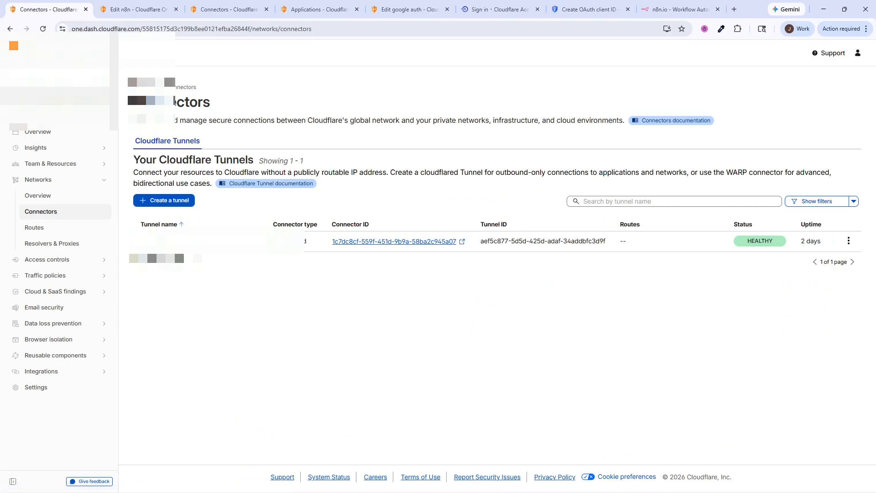
click(166, 203)
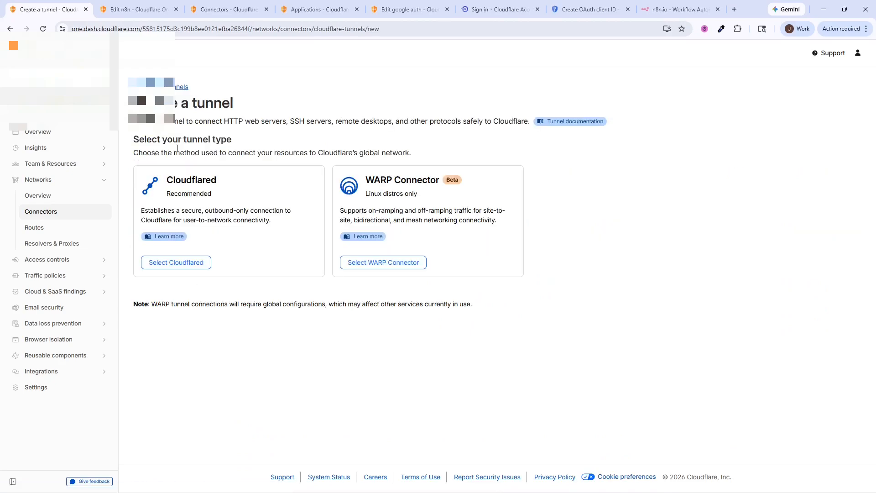
click(191, 194)
text(tunnel02-testy)
click(838, 261)
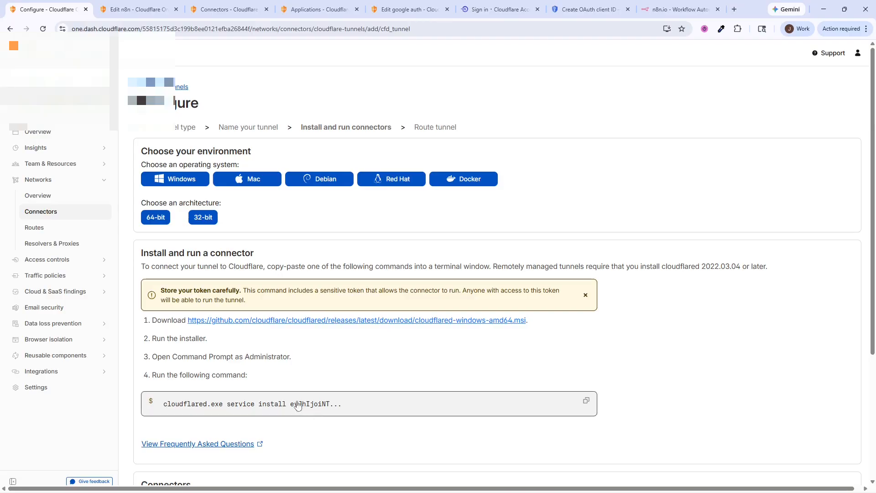
Copy the Windows connector install command and paste it into the browser's address bar to inspect its tunnel token
click(586, 406)
click(588, 29)
key(ctrl+v)
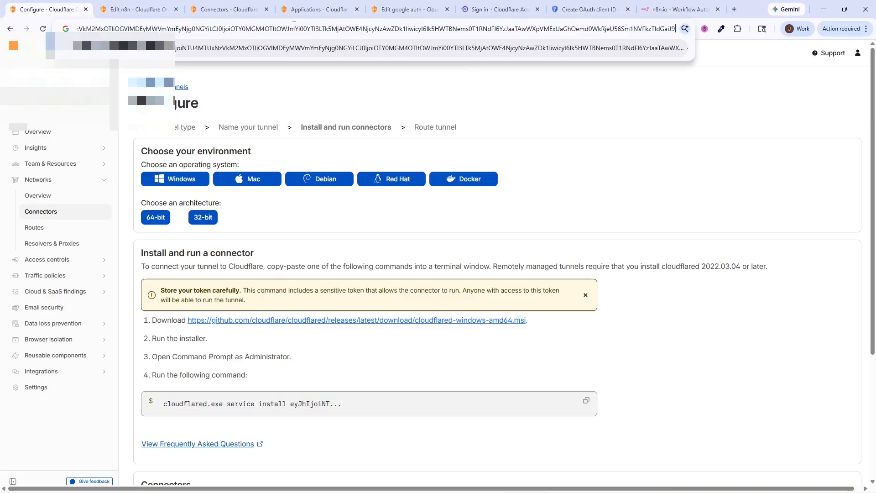
drag(677, 30, 160, 30)
click(299, 85)
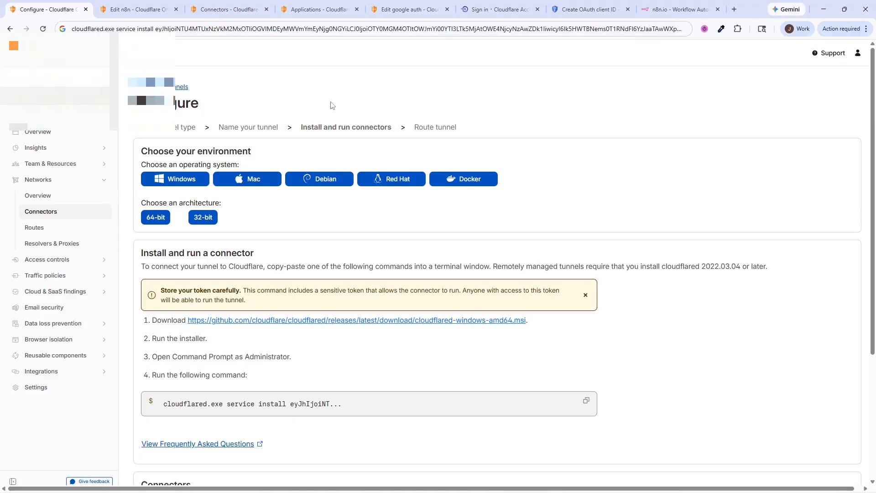
Proceed to routing the tunnel and set the published application's subdomain to n8n
scroll(634, 323, down, 4)
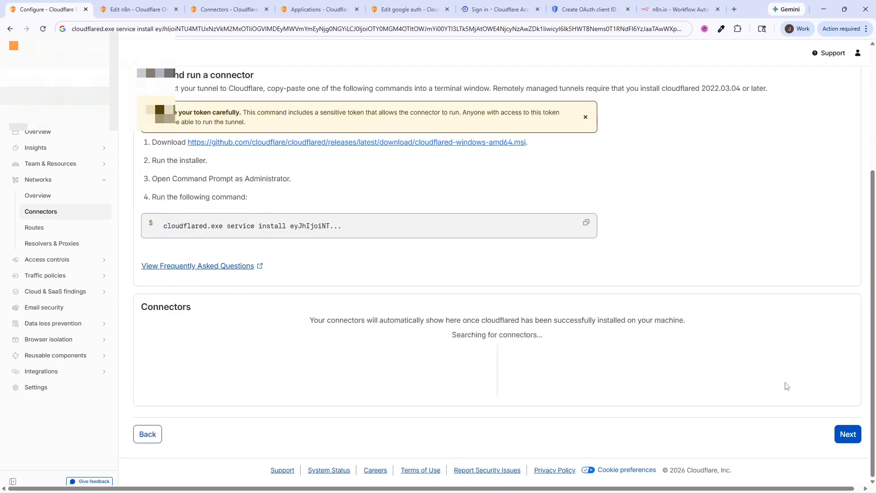
click(847, 434)
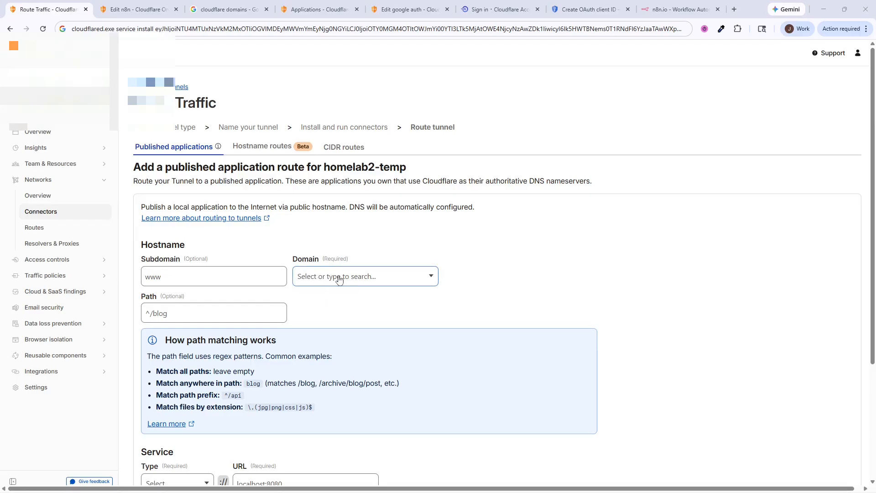
click(205, 276)
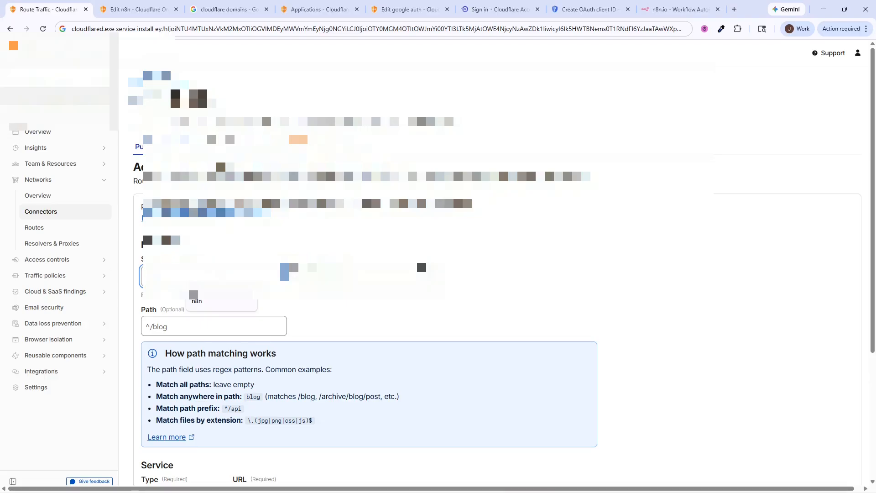
click(195, 299)
scroll(365, 274, down, 4)
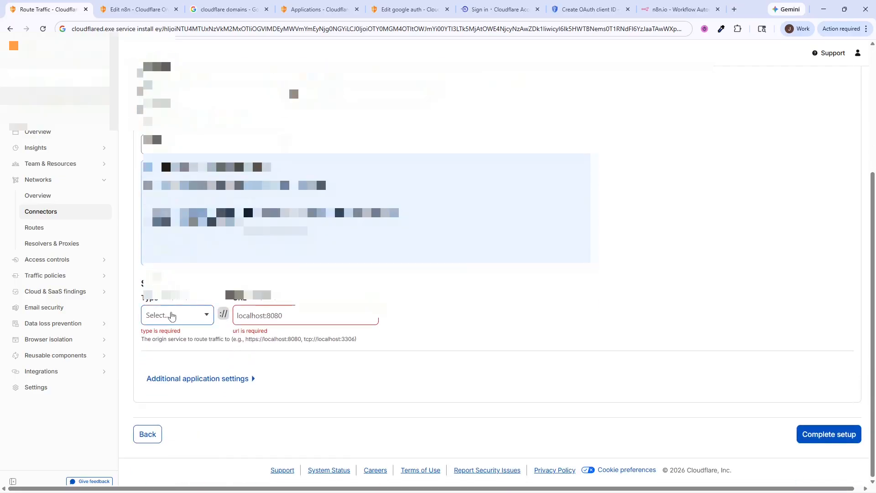
Set the route's service type to HTTPS and its URL to n8n.n8n.svc.cluster.local:5678
click(180, 318)
click(171, 357)
click(301, 316)
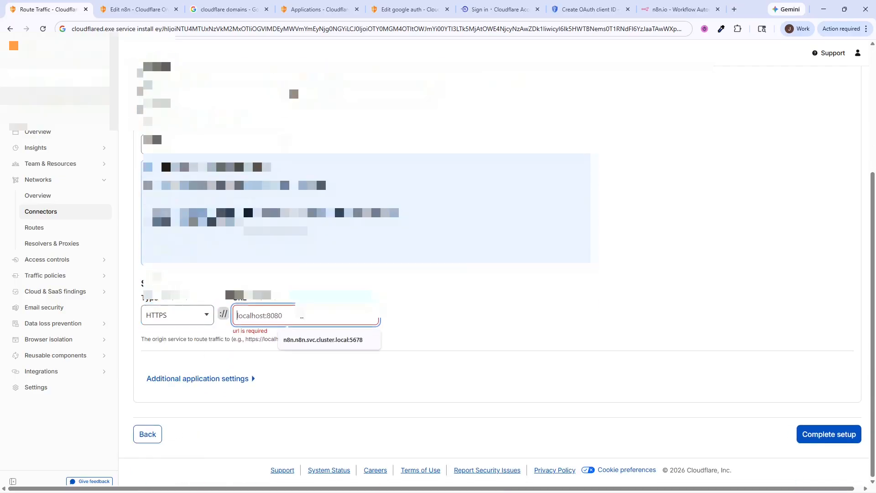
click(327, 341)
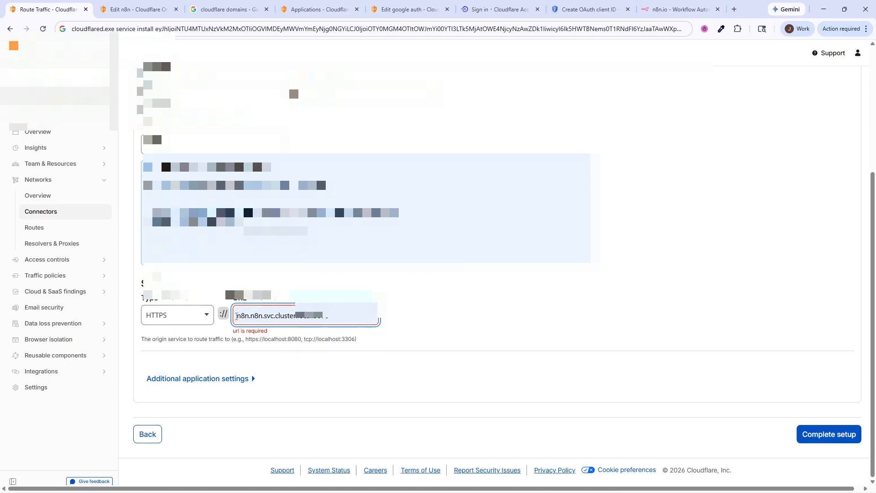
drag(236, 316, 336, 319)
click(333, 368)
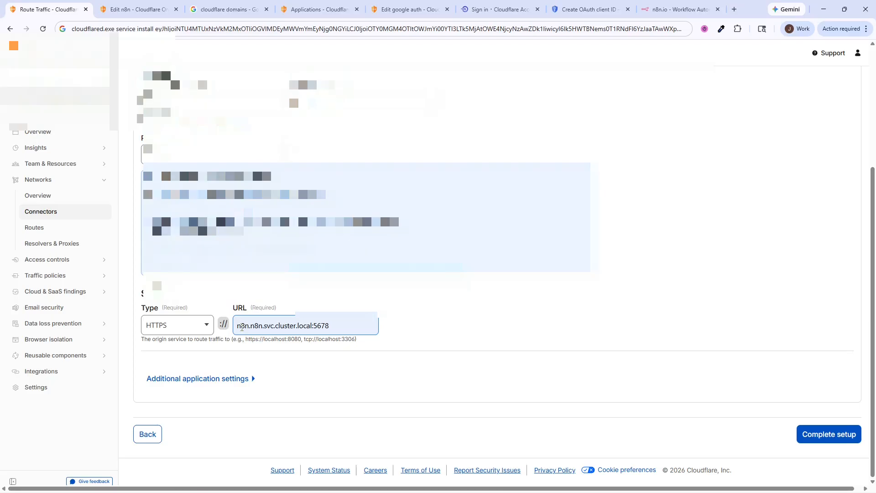
Check the n8n route's service settings and complete the tunnel setup, resubmitting the route if needed
triple_click(343, 326)
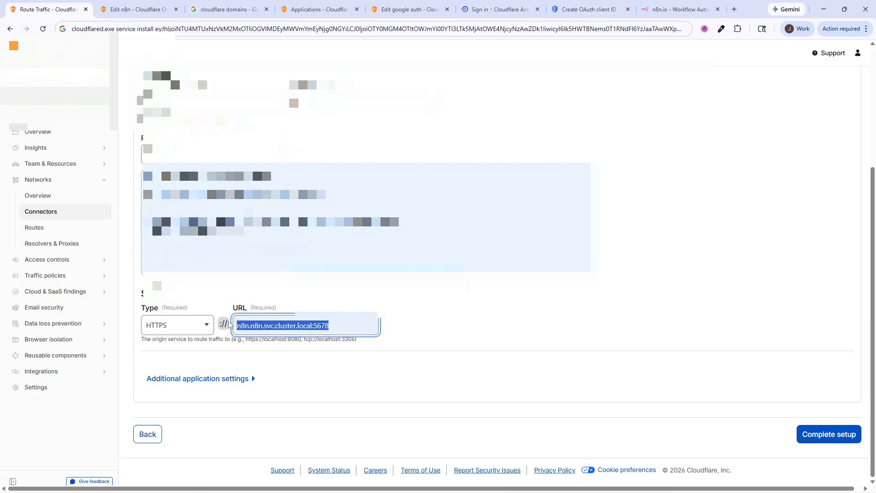
click(337, 363)
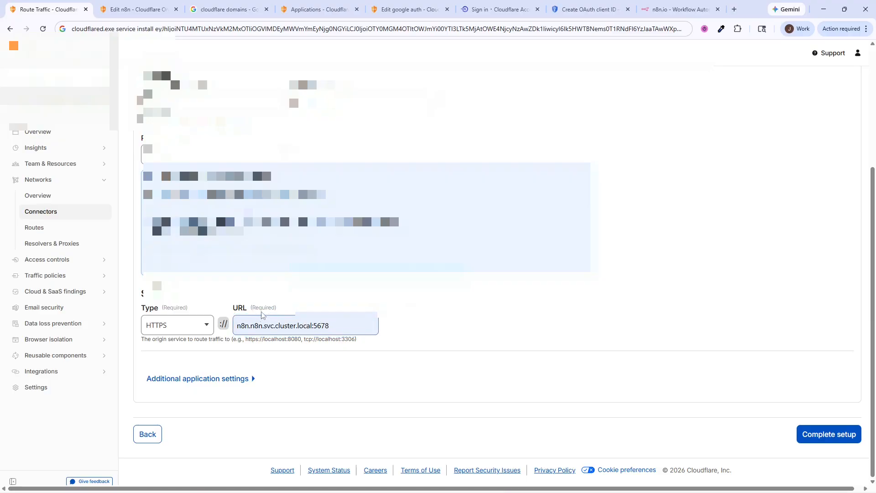
scroll(273, 318, up, 4)
scroll(277, 318, down, 4)
scroll(278, 318, up, 4)
scroll(608, 332, down, 5)
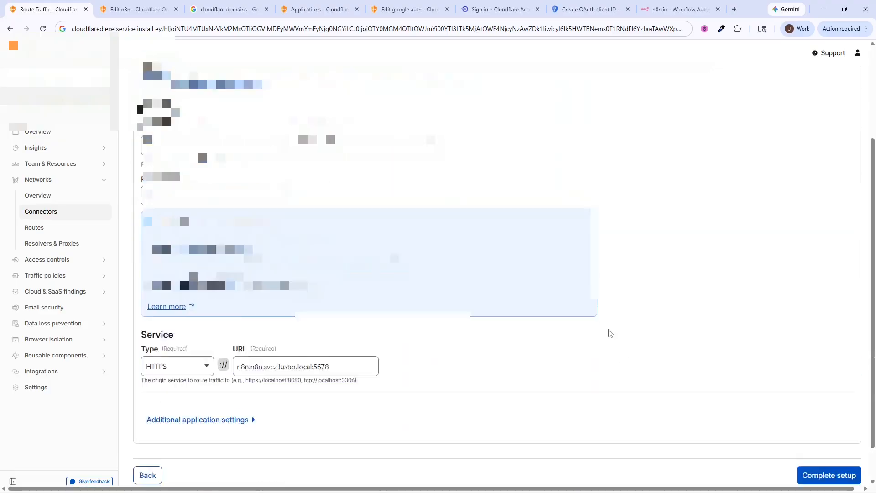
click(826, 433)
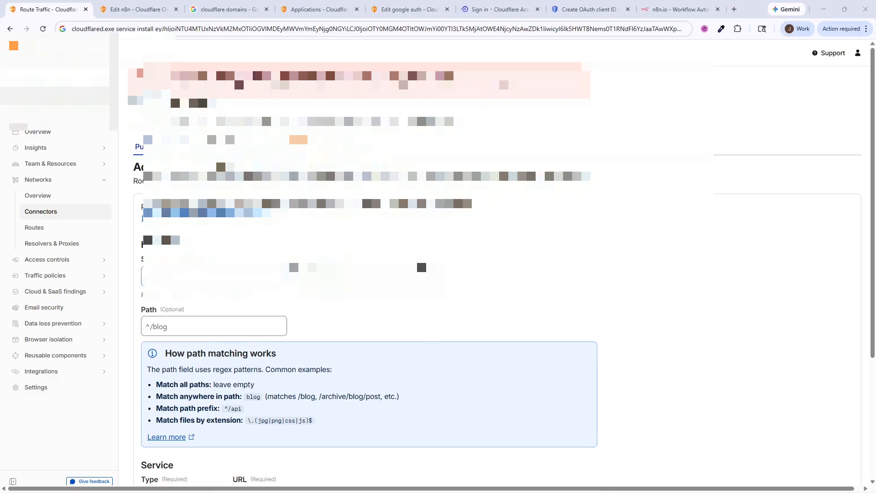
scroll(457, 319, down, 5)
click(829, 434)
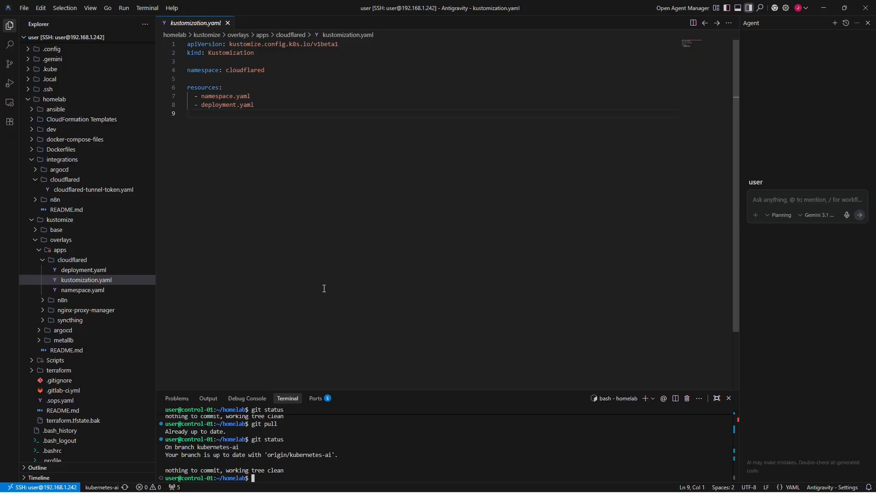
In Antigravity, examine the cloudflared deployment.yaml, including its container image and TUNNEL_TOKEN environment variable
click(83, 269)
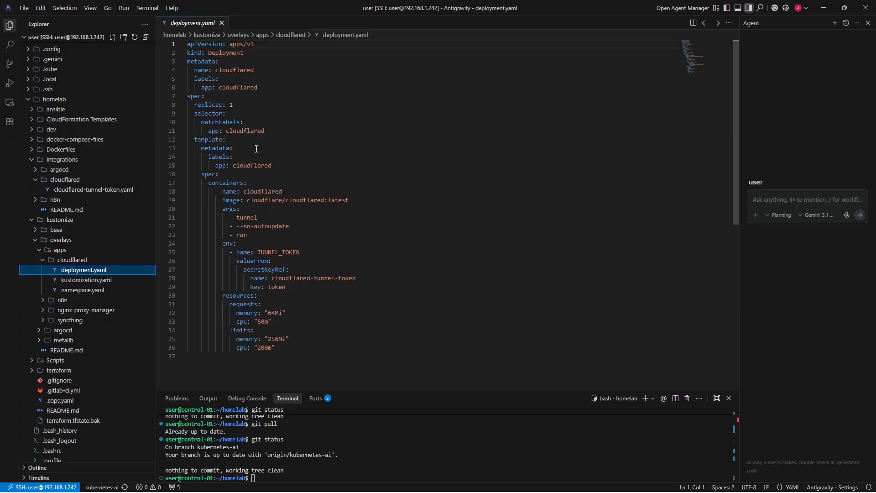
drag(349, 201, 251, 200)
click(306, 256)
drag(349, 200, 336, 201)
drag(307, 252, 258, 253)
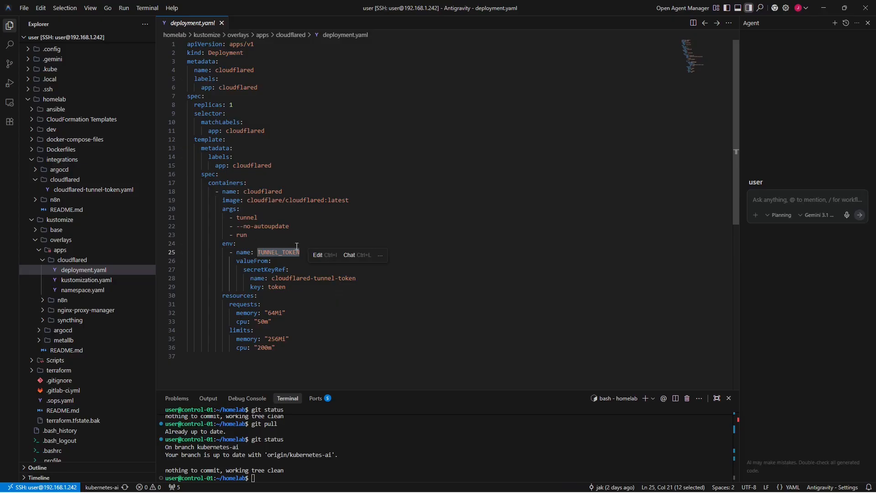
click(364, 296)
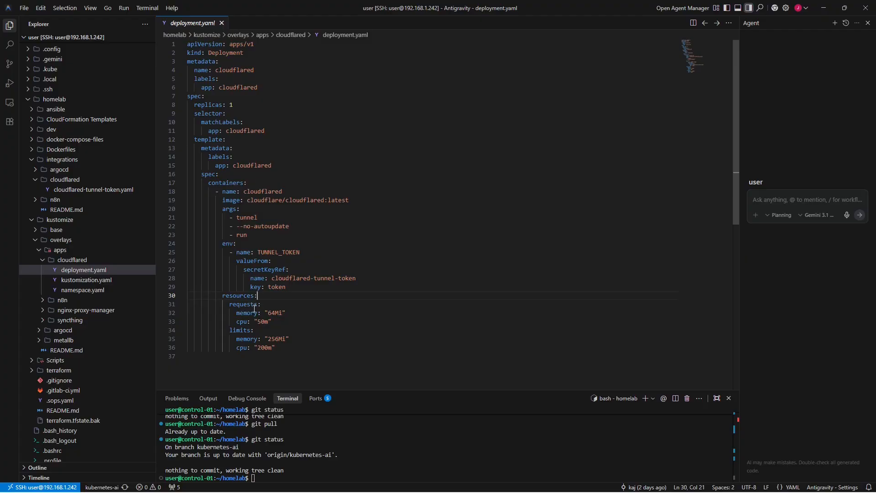
View kustomization.yaml and namespace.yaml in the cloudflared overlay folder
click(101, 280)
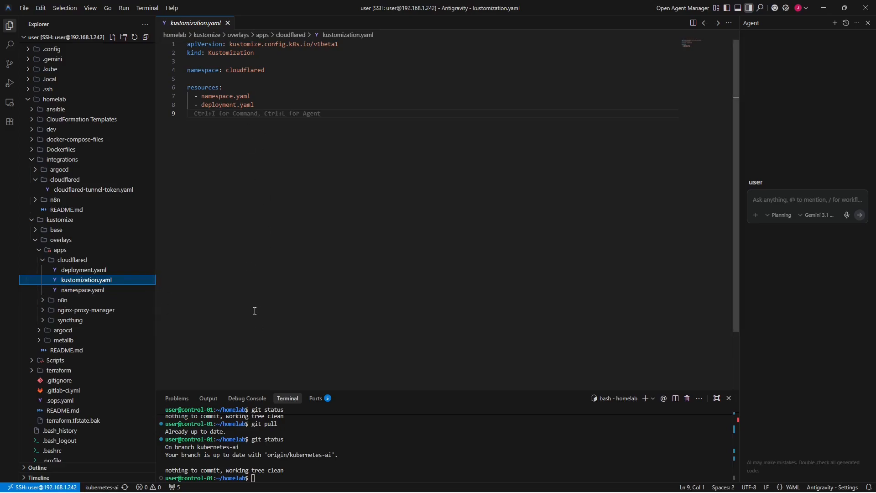
key(Down)
key(Return)
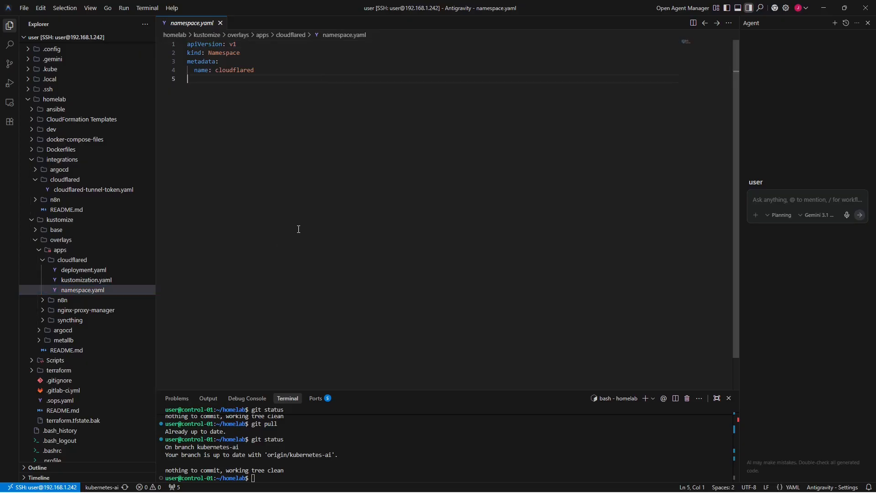
Examine the encrypted token entry of the Secret in cloudflared-tunnel-token.yaml under integrations
click(131, 189)
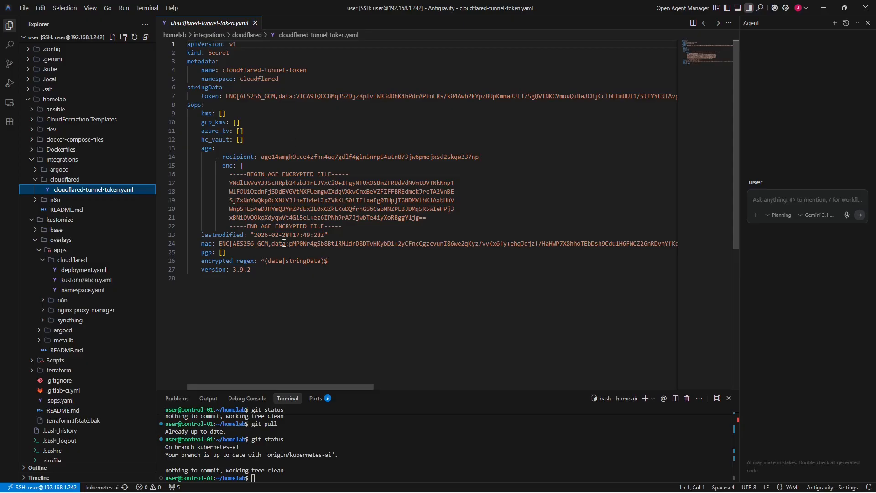
drag(316, 385, 242, 368)
drag(201, 97, 236, 98)
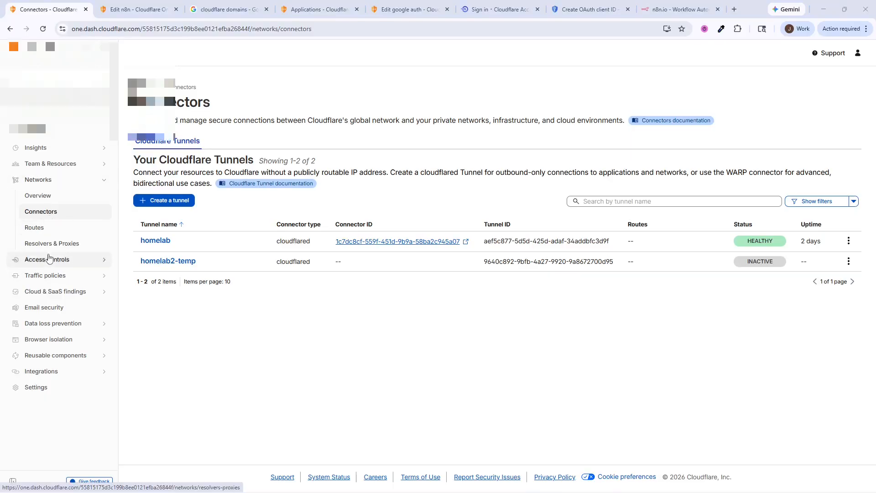
Switch to Cloudflare One and start a new self-hosted Access application named homelab-temp
click(49, 264)
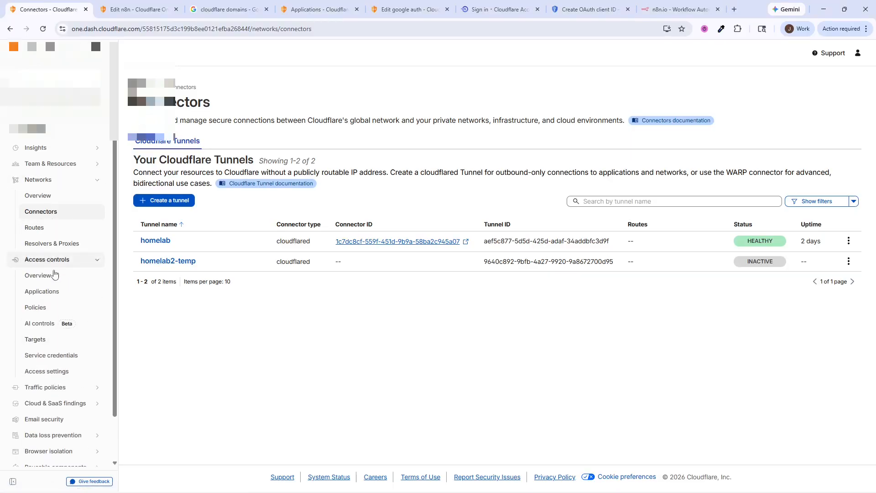
click(45, 293)
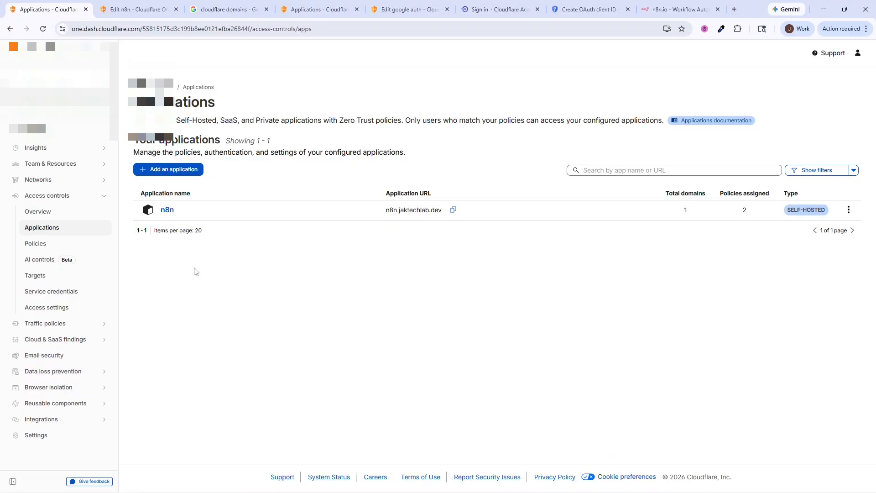
click(170, 169)
click(185, 399)
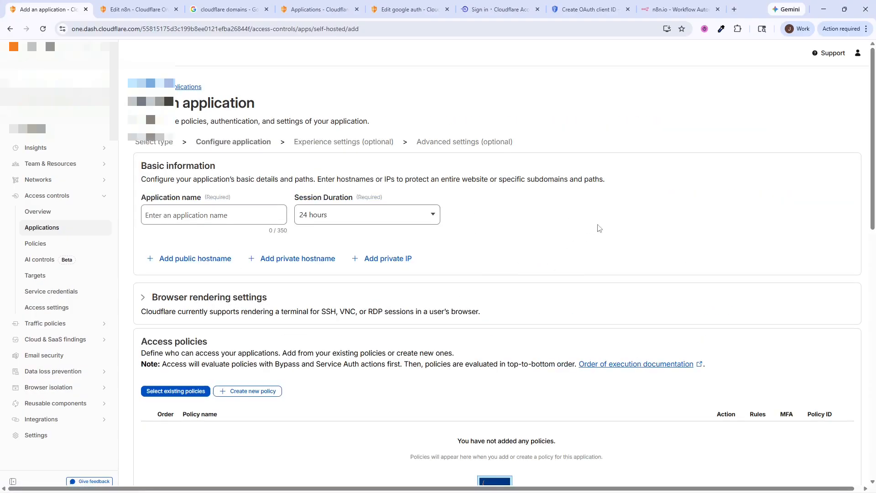
text(homelab-temp)
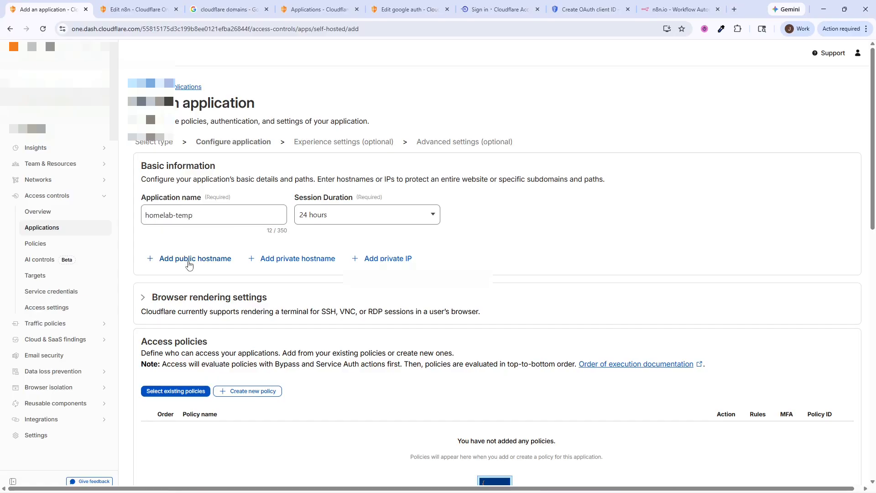
Add a public hostname to the application with subdomain n8n2 and the account's domain, leaving the path empty
click(188, 259)
click(238, 283)
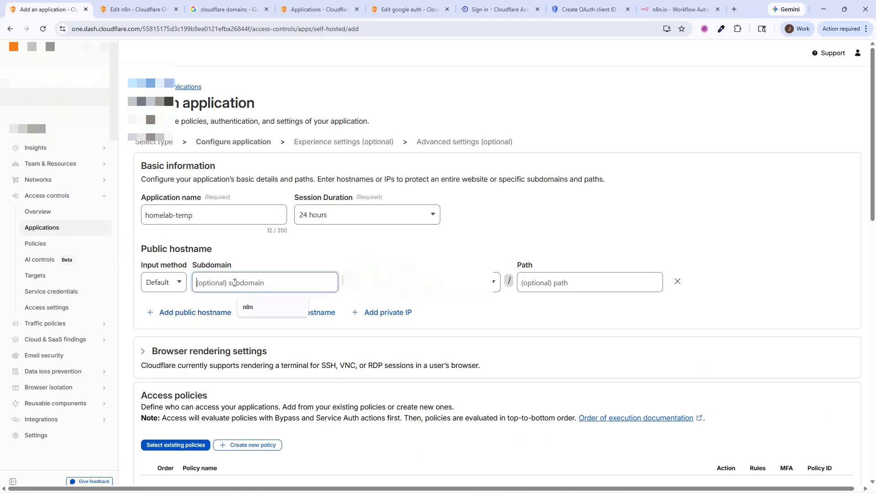
text(n8n2)
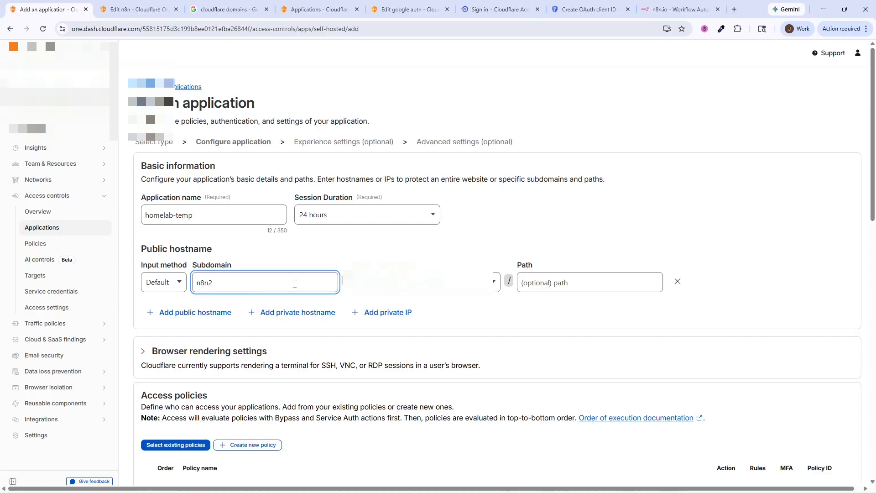
click(412, 283)
click(407, 307)
click(575, 283)
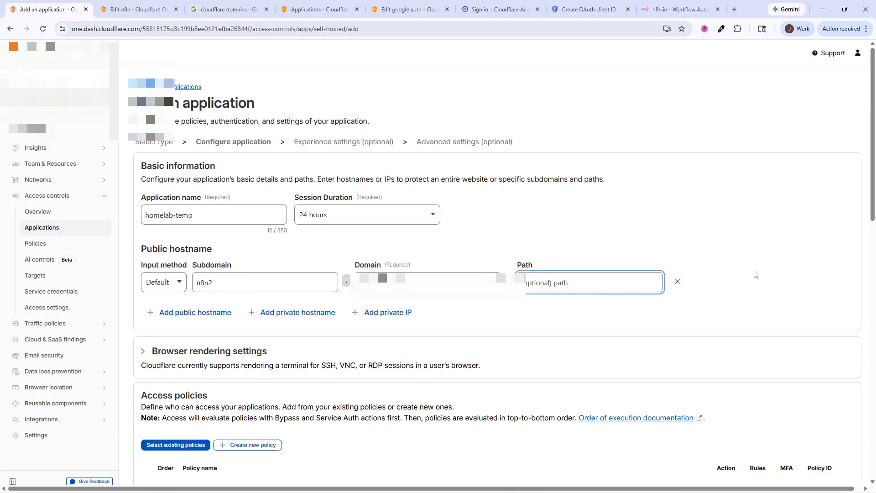
View the existing Access policies that can be assigned to the application without selecting any
scroll(753, 274, down, 5)
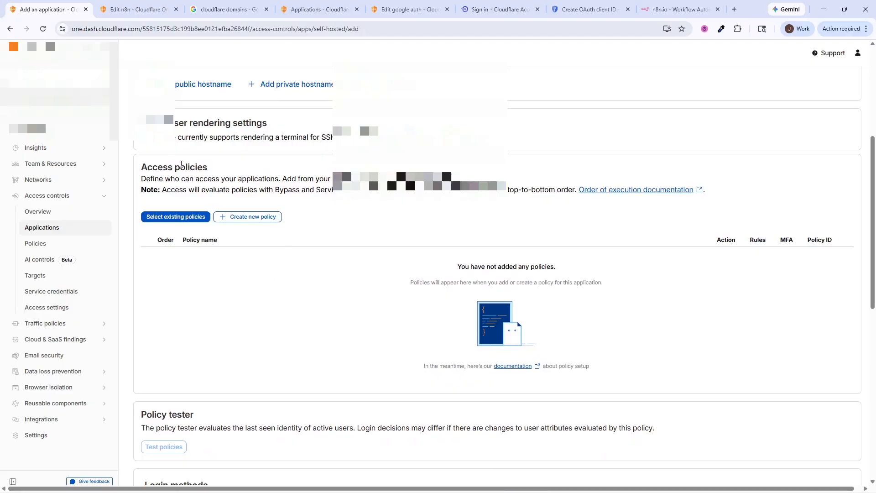
click(168, 217)
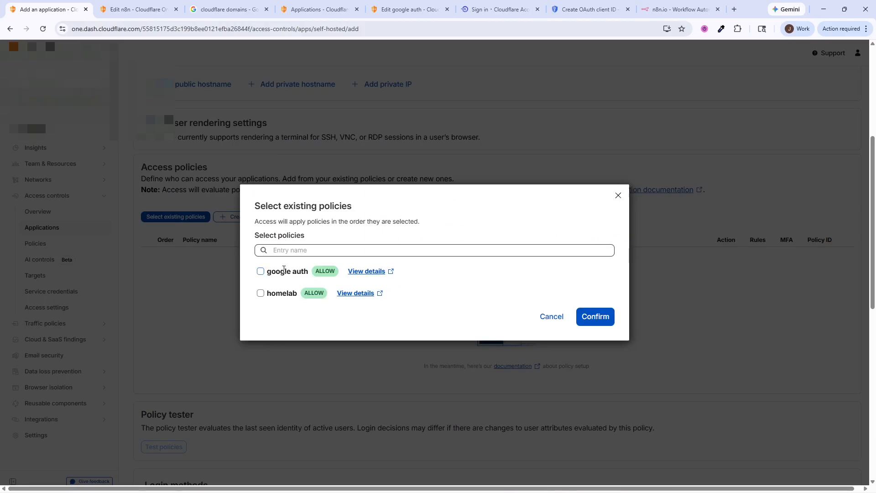
click(618, 196)
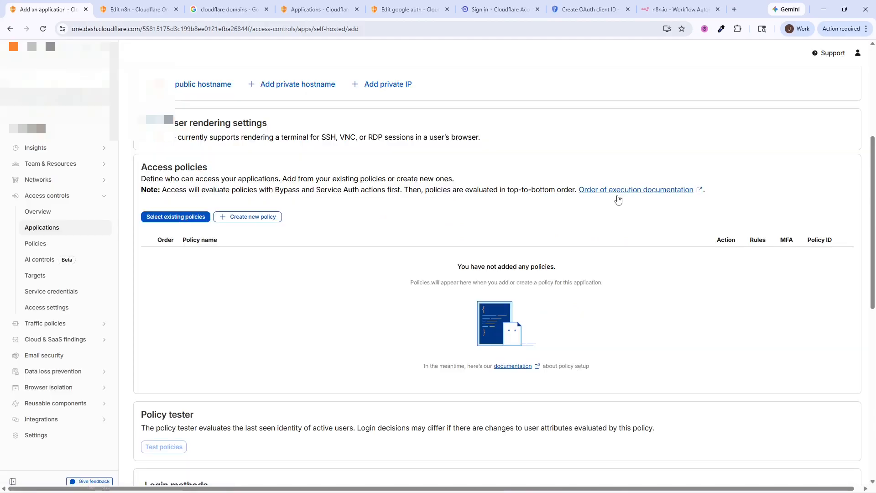
Create a new Allow policy named googleauth-temp and set its include rule's selector to Emails
click(240, 217)
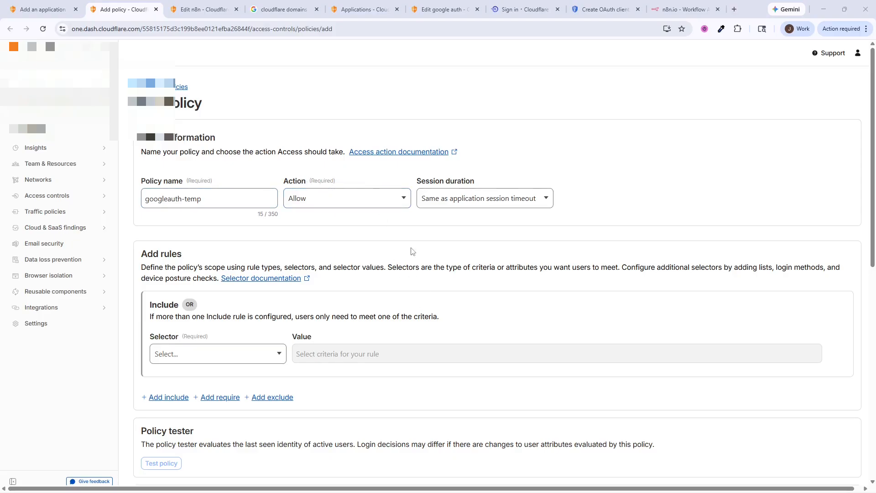
scroll(232, 360, down, 2)
click(214, 267)
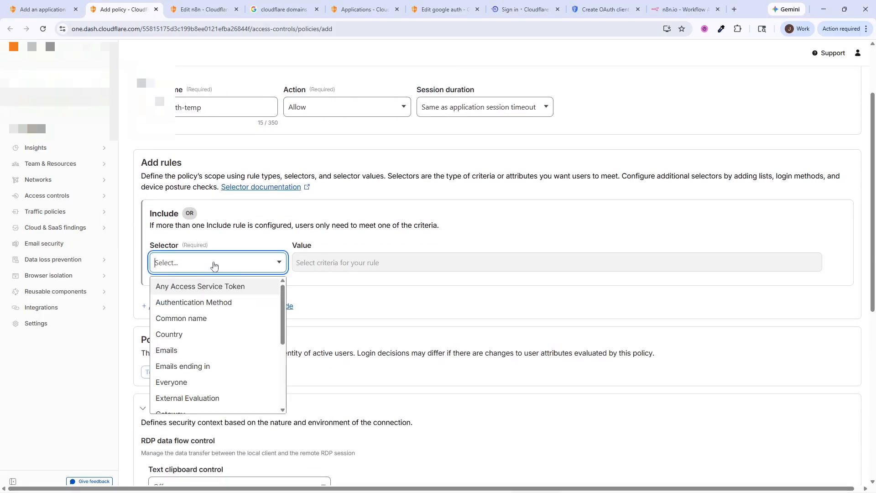
scroll(225, 347, down, 3)
scroll(224, 363, down, 1)
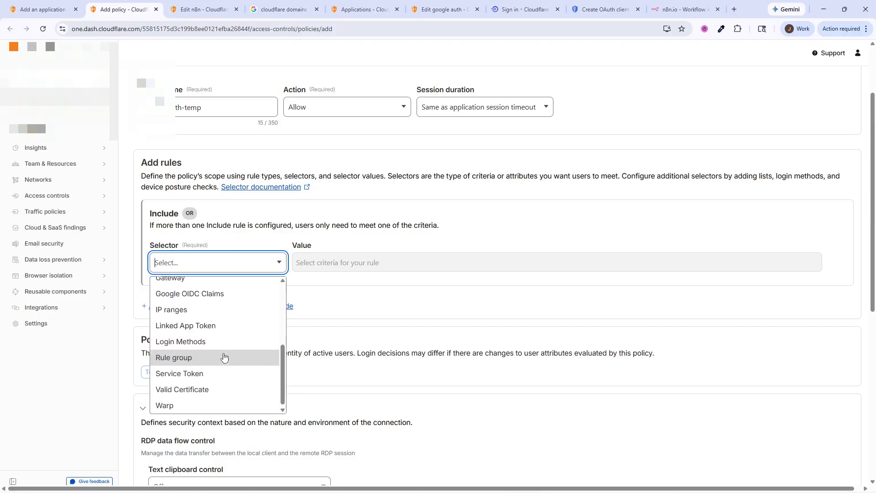
scroll(225, 359, up, 4)
click(226, 362)
scroll(420, 379, up, 1)
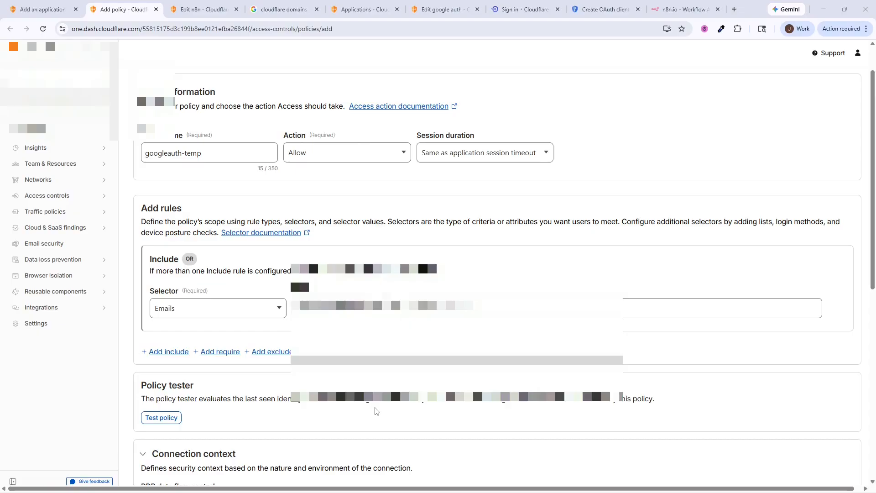
Review the googleauth-temp policy's rule and optional settings and save the policy
scroll(375, 410, up, 1)
scroll(375, 410, down, 10)
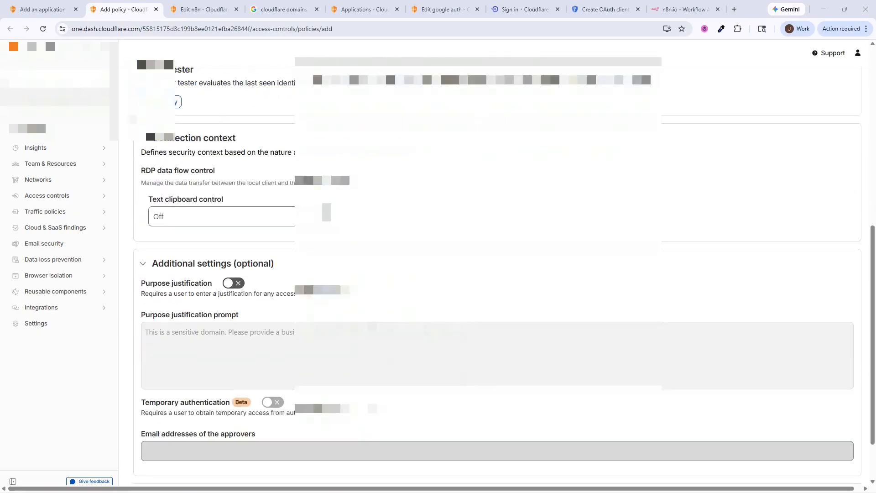
click(848, 438)
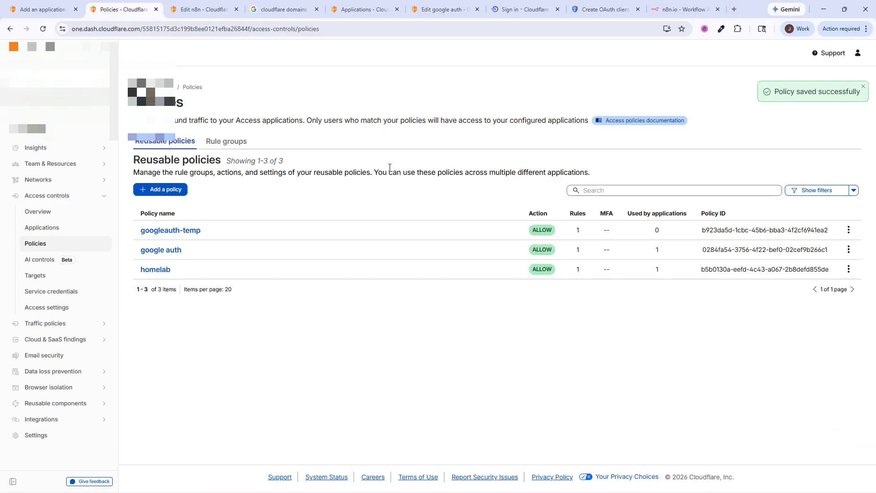
Return to the application being added and assign the googleauth-temp policy to it
click(48, 11)
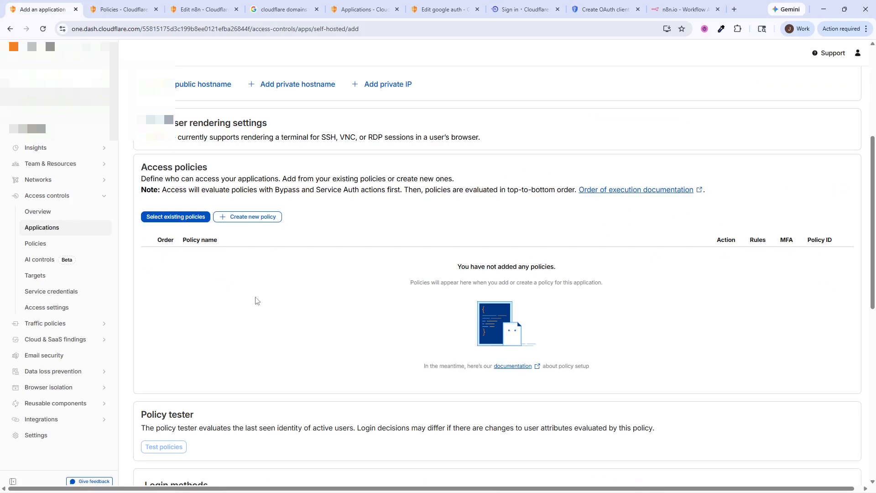
click(179, 220)
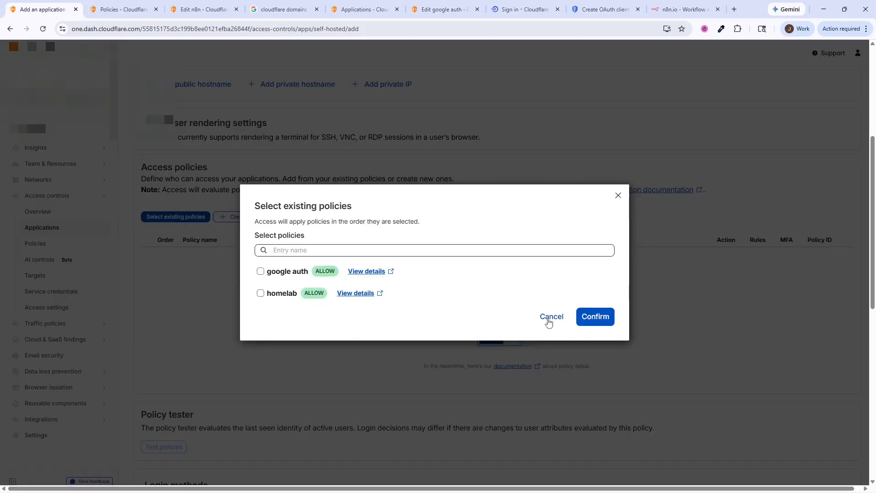
click(549, 318)
scroll(397, 274, up, 3)
scroll(307, 279, down, 3)
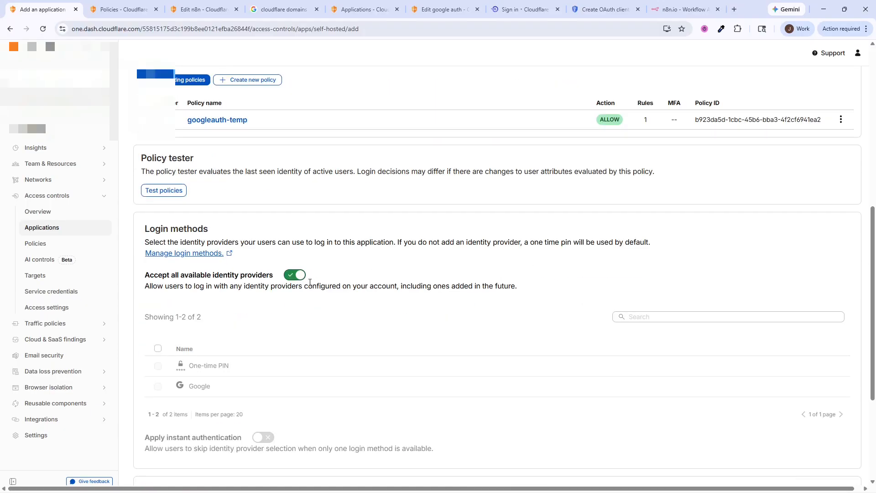
Examine the application's login methods, open the identity provider management page in a separate tab, and return to the application form
scroll(198, 303, down, 2)
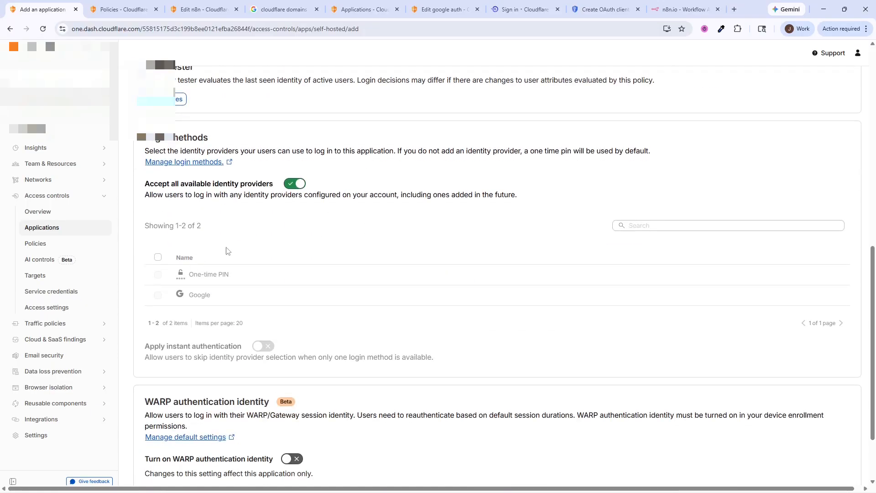
scroll(226, 251, up, 1)
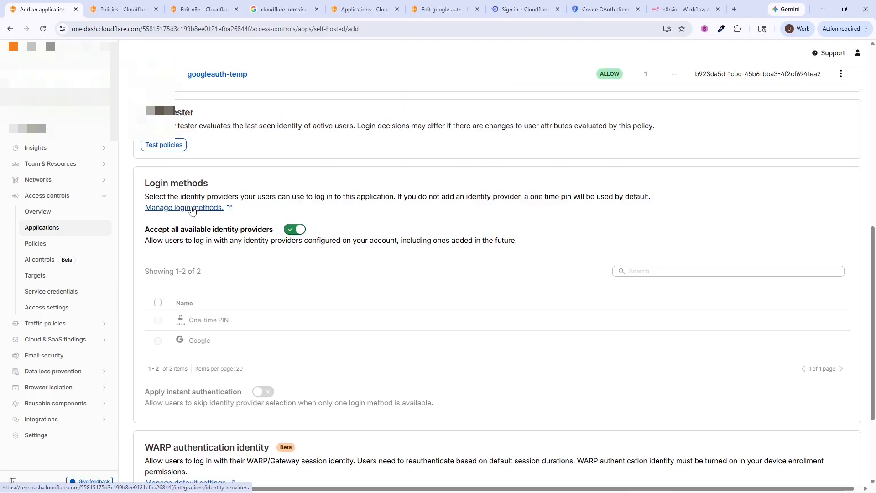
click(177, 209)
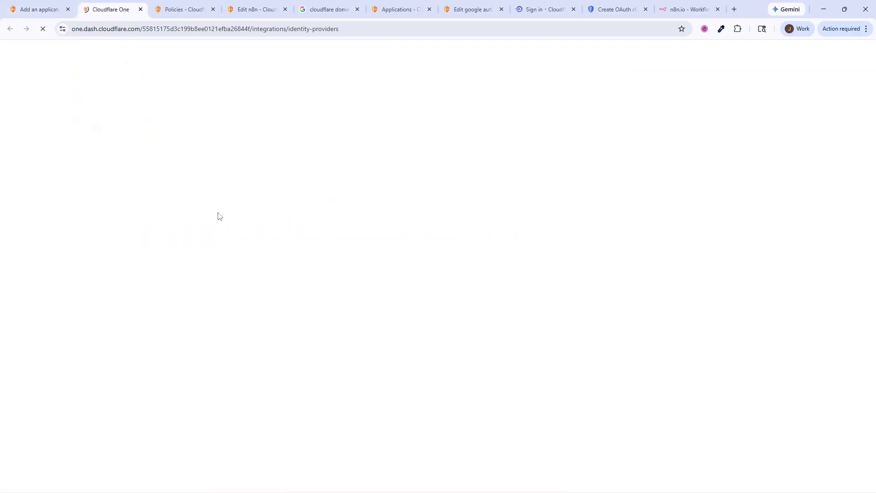
key(ctrl+shift+Tab)
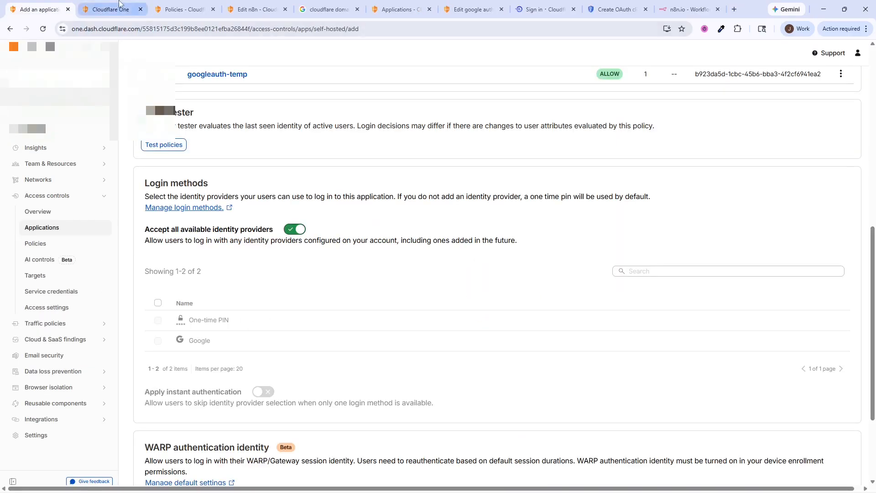
Open the setup form for adding Google as an identity provider and examine its App ID, client secret and optional claim fields
key(ctrl+Tab)
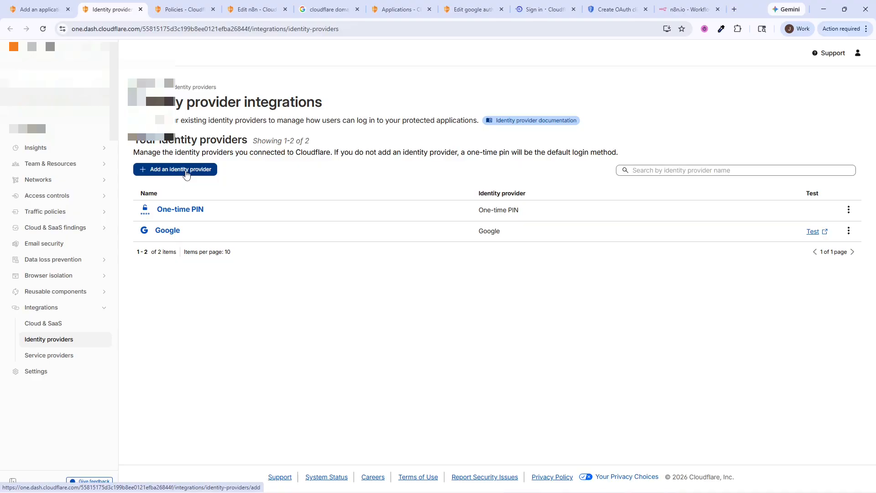
click(186, 174)
click(386, 238)
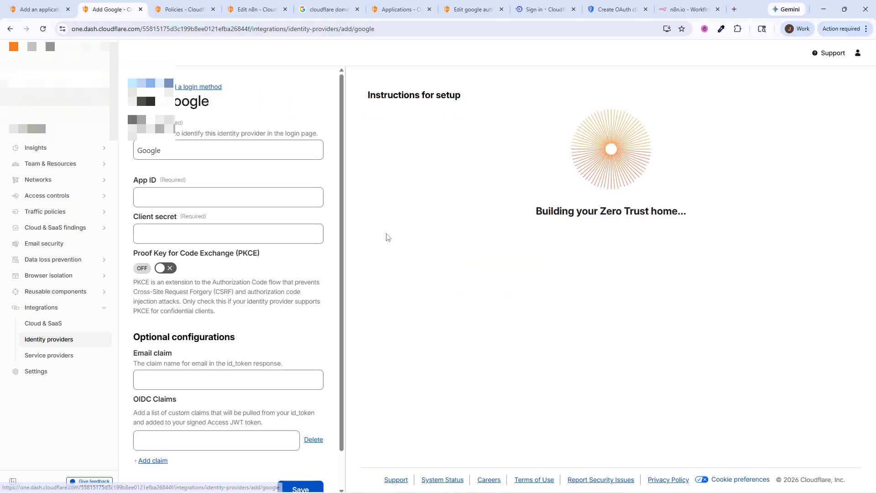
click(176, 196)
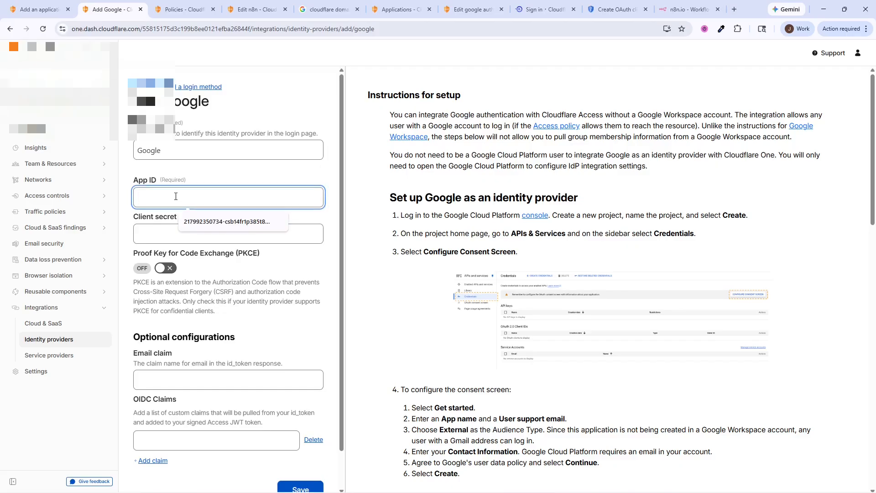
click(338, 223)
scroll(293, 226, down, 1)
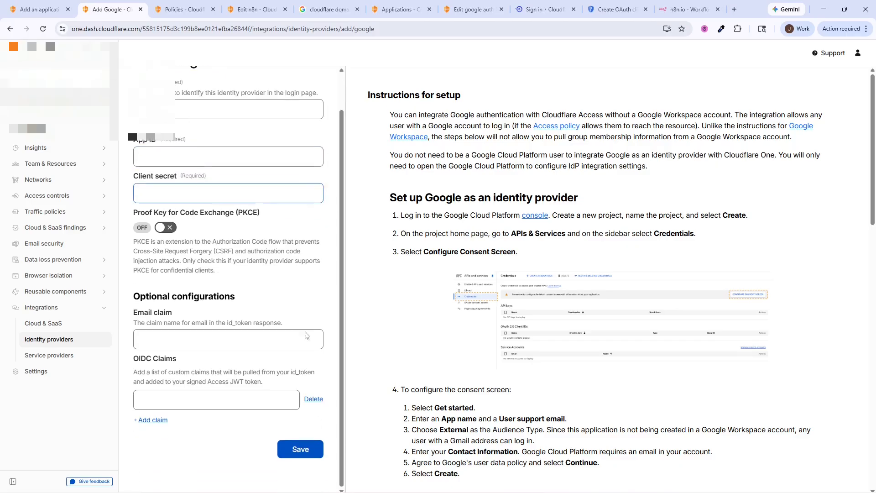
click(300, 450)
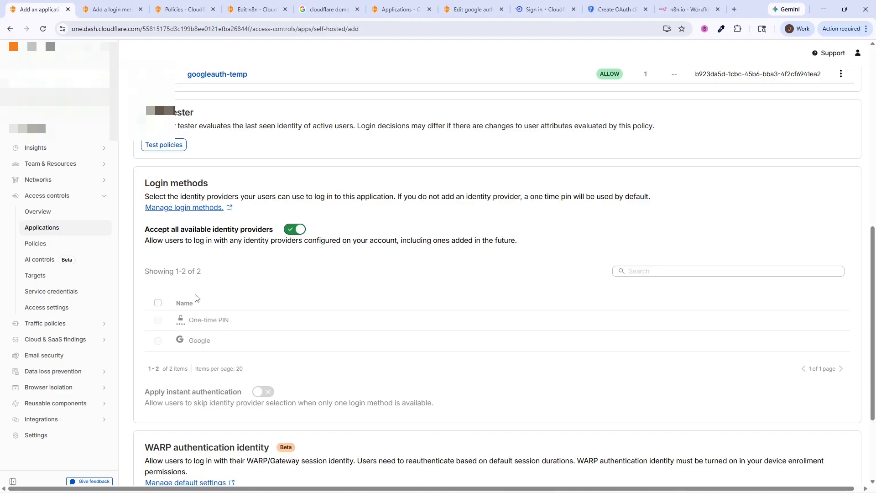
Try limiting the application's login methods to Google by excluding One-time PIN, and restore acceptance of all available identity providers
click(299, 233)
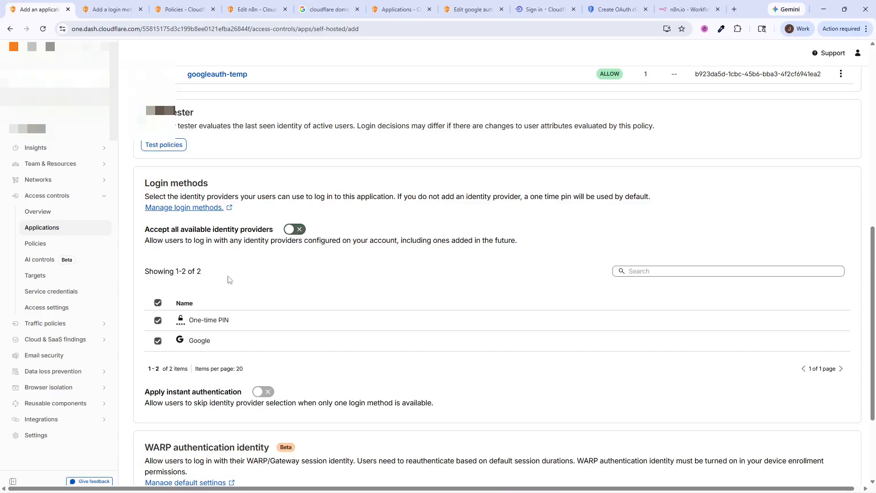
click(157, 320)
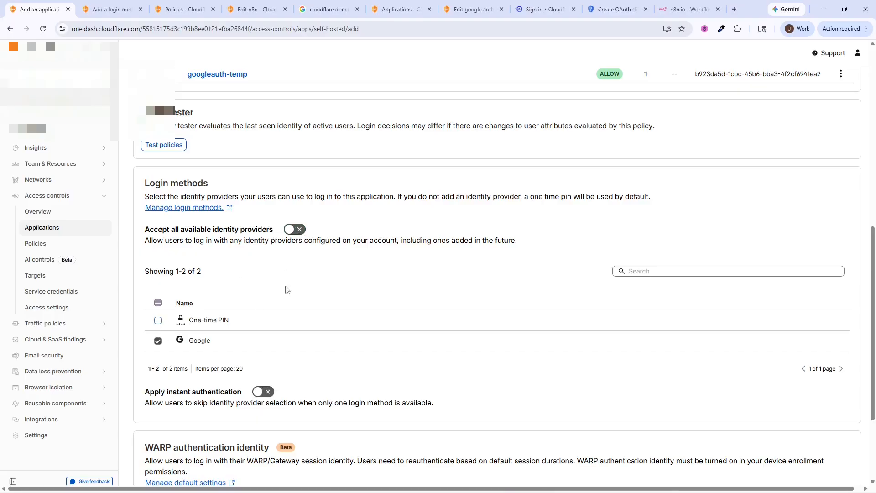
click(158, 320)
click(294, 229)
Continue through the application's remaining optional settings with their defaults and save the application
scroll(301, 315, down, 3)
click(845, 429)
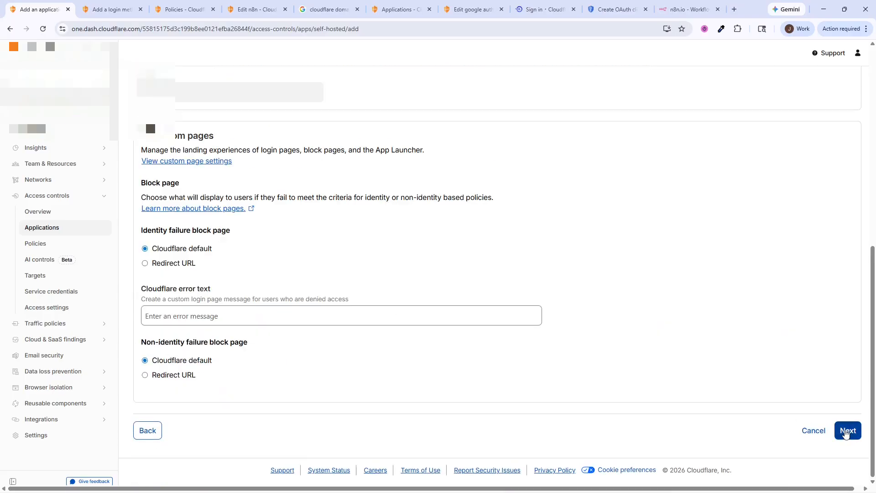
scroll(411, 273, down, 4)
scroll(411, 338, down, 5)
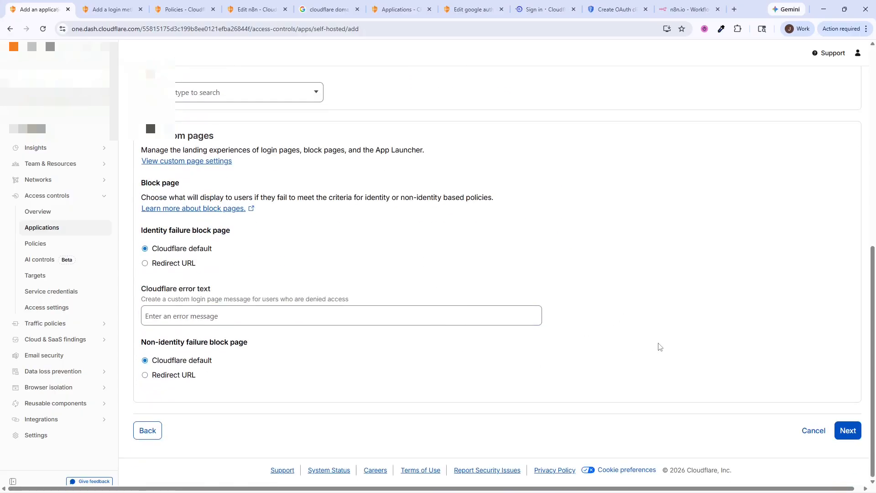
click(845, 430)
click(848, 382)
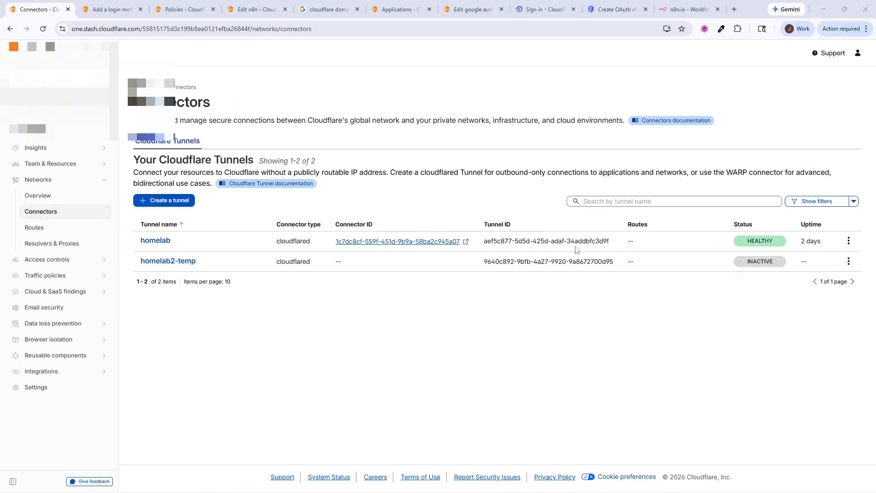
mouse_move(773, 266)
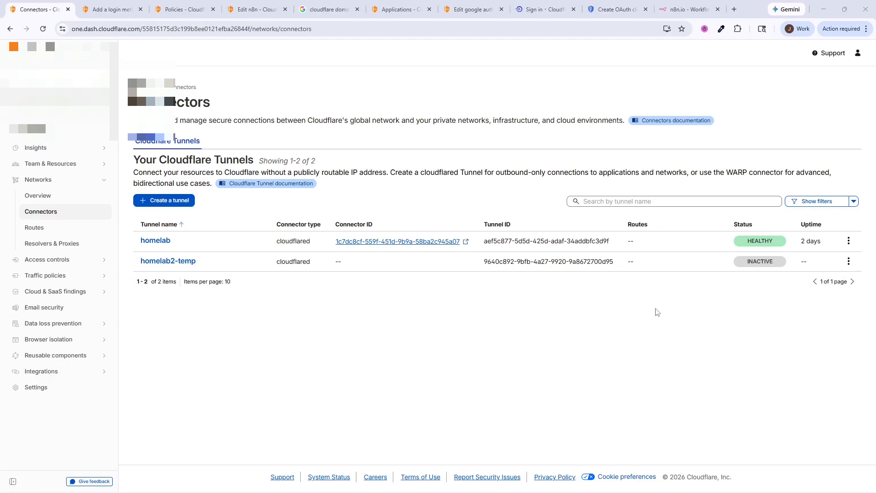
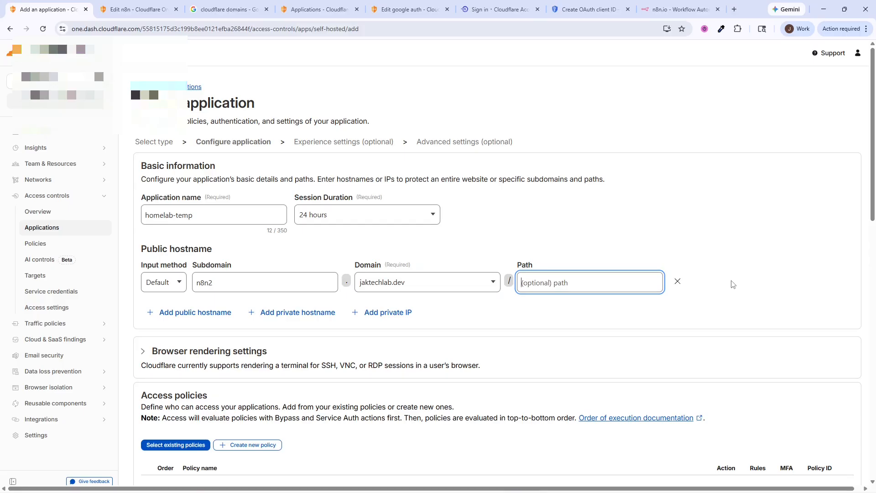
Look through the existing reusable policies available for the homelab-temp application without selecting any
click(756, 274)
scroll(712, 329, down, 4)
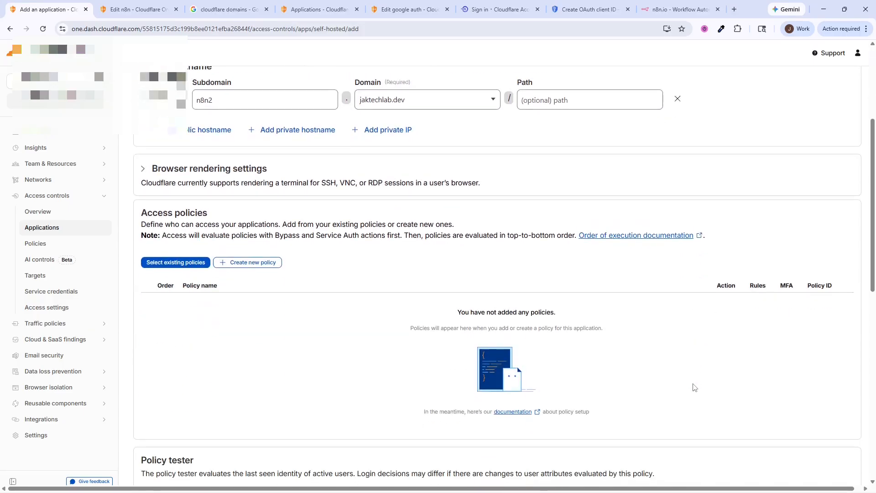
scroll(697, 386, down, 1)
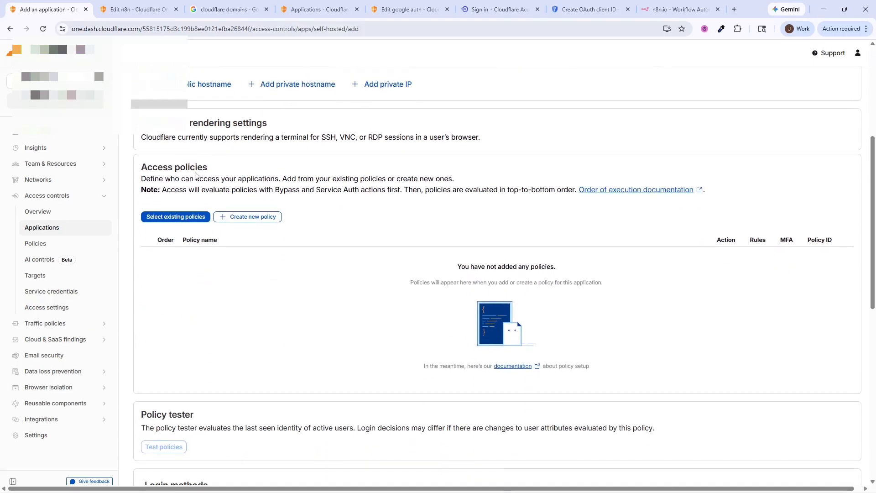
click(168, 217)
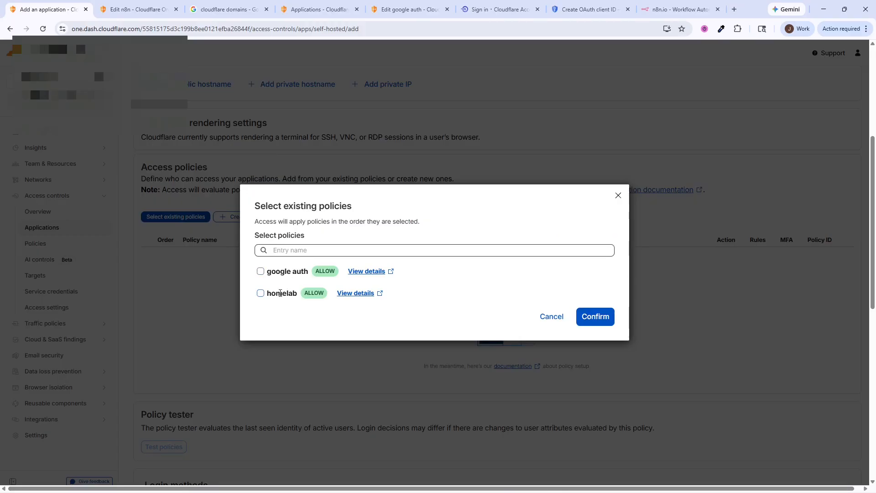
click(618, 196)
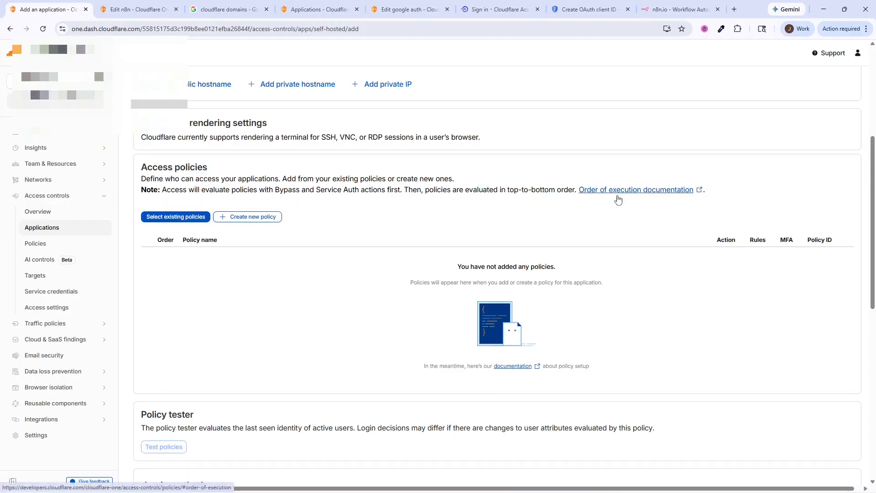
Create a new Allow policy named googleauth-temp whose include rule uses the Emails selector with the permitted user's e-mail address
click(239, 218)
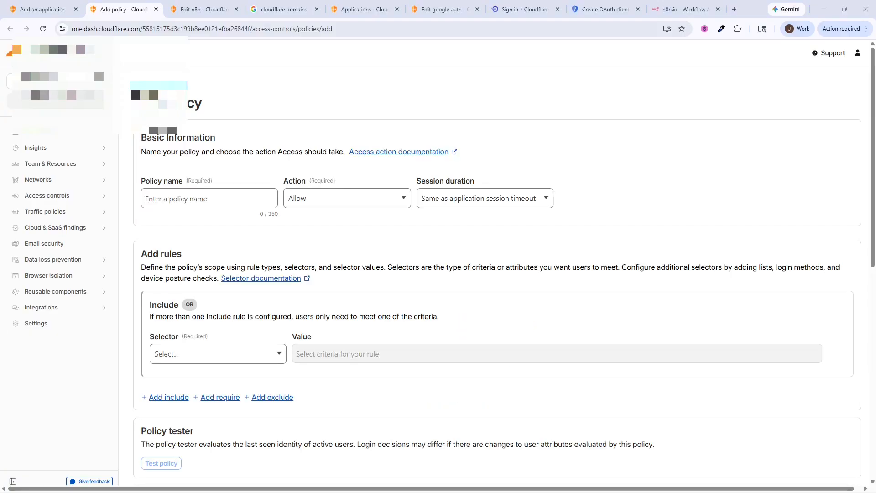
click(215, 192)
click(188, 168)
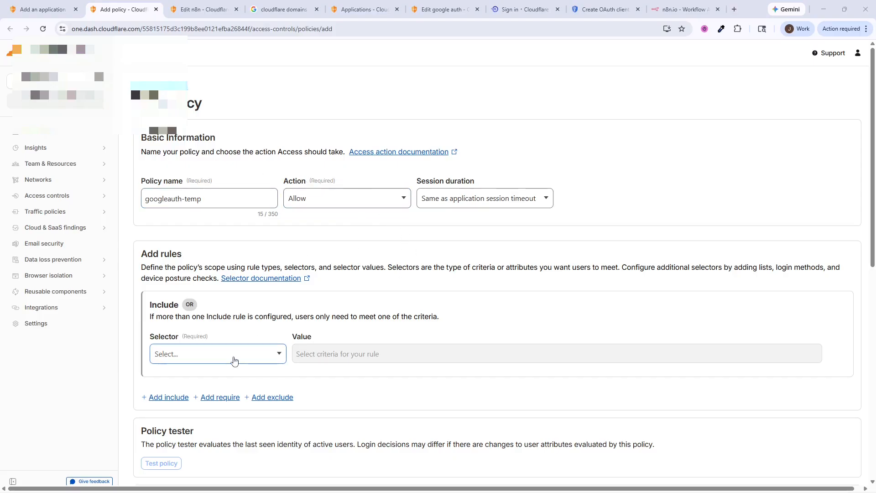
scroll(235, 360, down, 2)
click(214, 268)
scroll(224, 347, down, 3)
scroll(222, 356, up, 3)
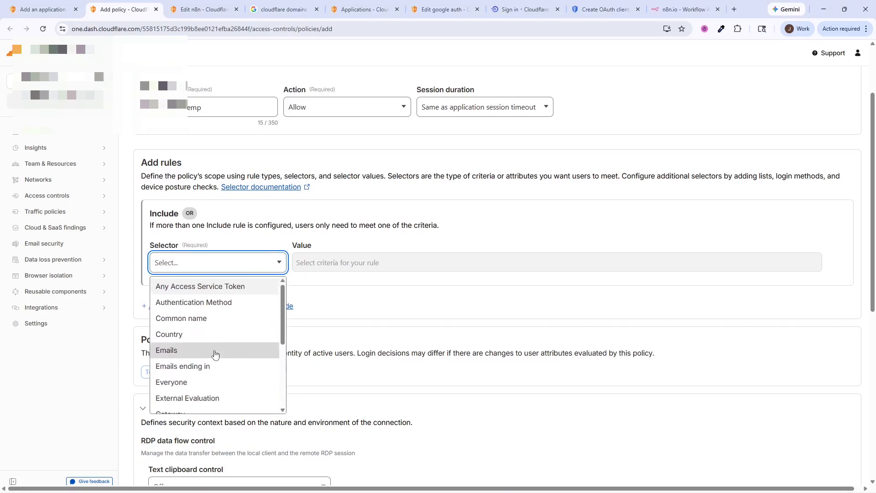
click(213, 352)
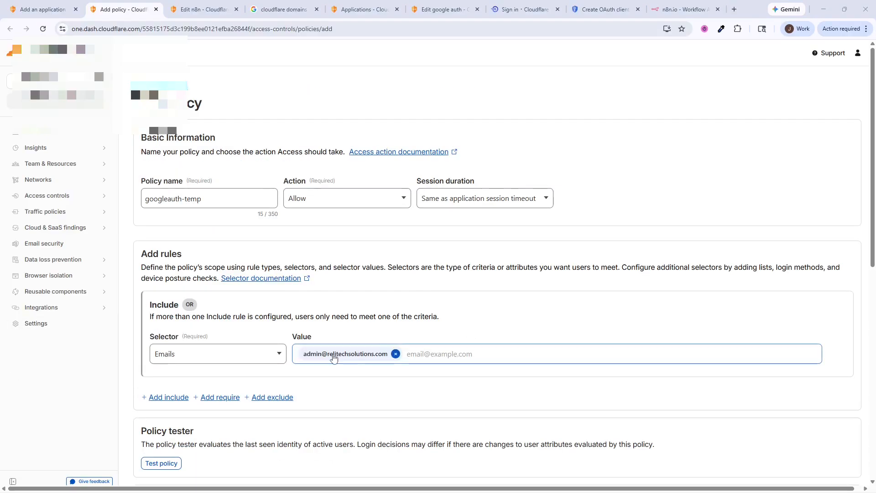
Review the googleauth-temp policy's rule, connection context and additional settings, and save the policy
scroll(376, 411, down, 1)
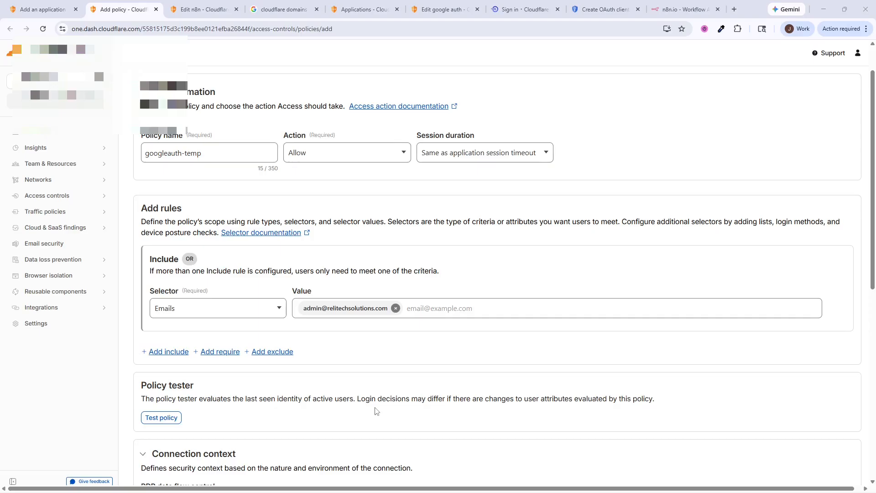
scroll(375, 413, down, 2)
scroll(374, 415, up, 3)
scroll(374, 415, down, 10)
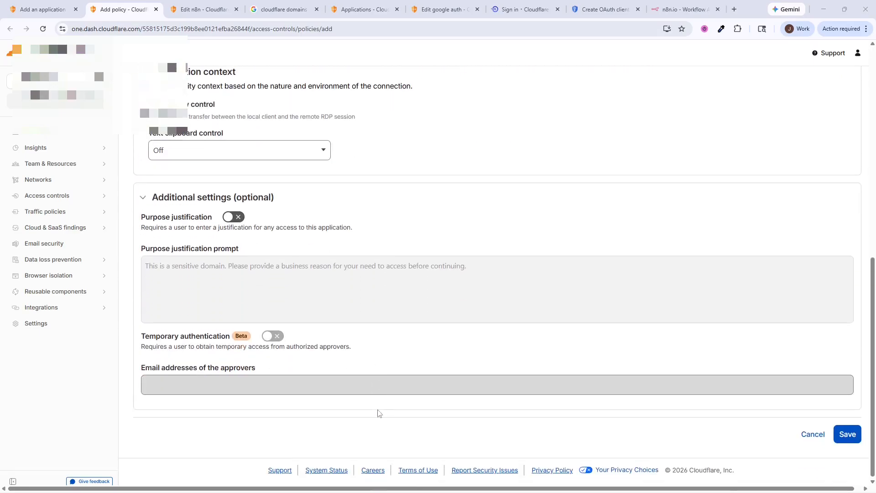
click(847, 434)
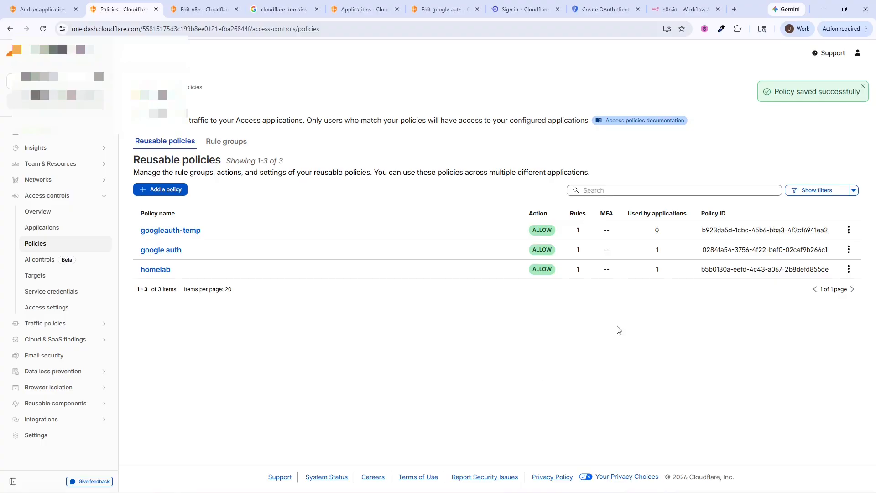
Return to the homelab-temp application form and assign the existing googleauth-temp policy to it
click(45, 9)
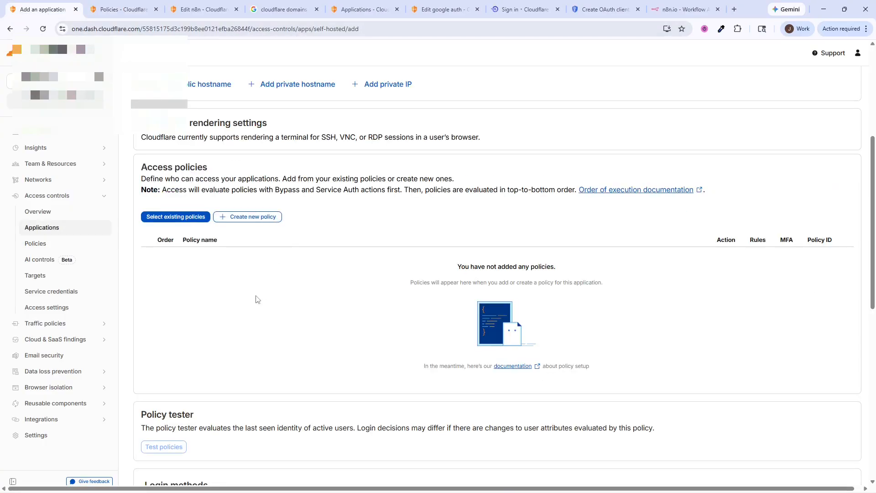
click(178, 217)
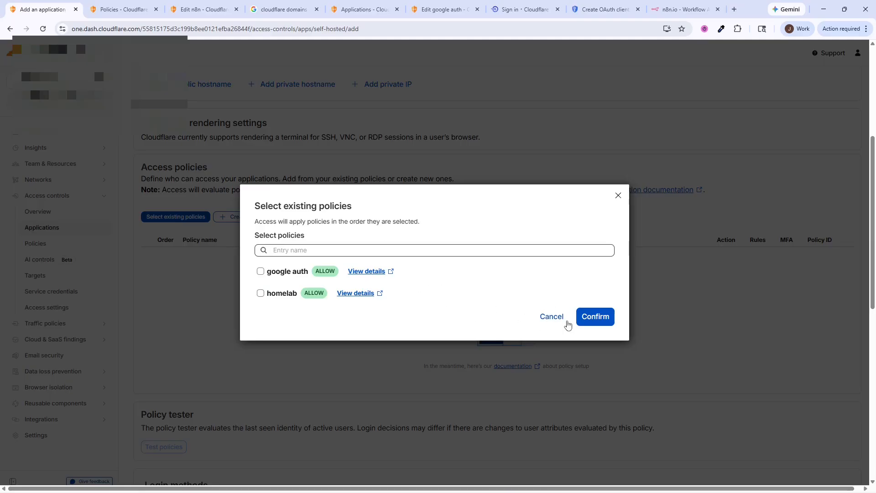
click(550, 318)
scroll(518, 242, up, 3)
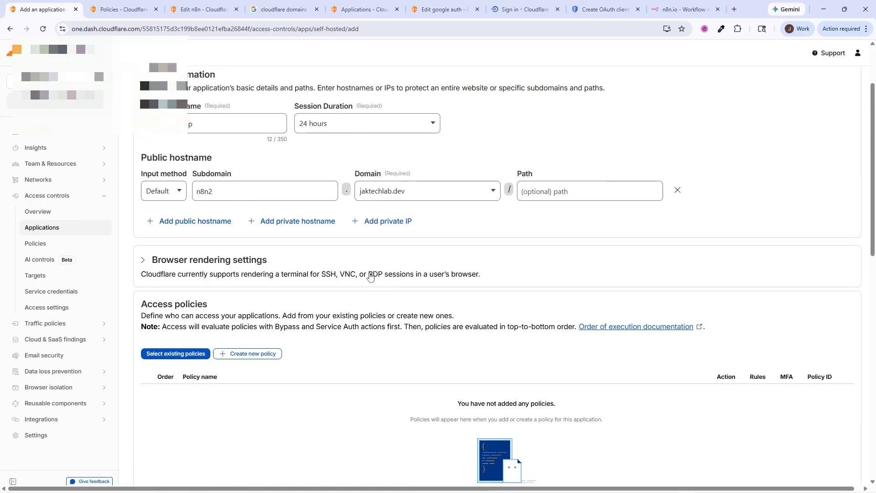
click(173, 354)
click(260, 260)
click(591, 328)
Examine the application's login methods, open login method management in a separate tab, and return to the application form
scroll(340, 319, down, 5)
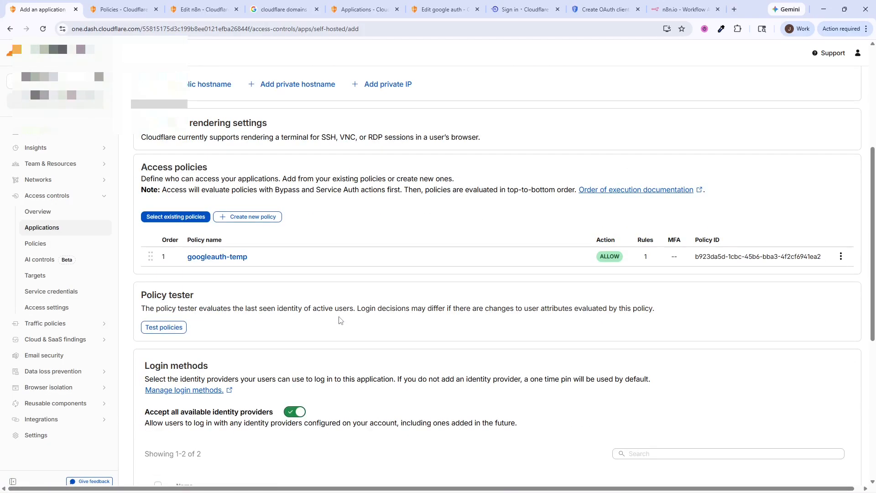
scroll(340, 319, down, 2)
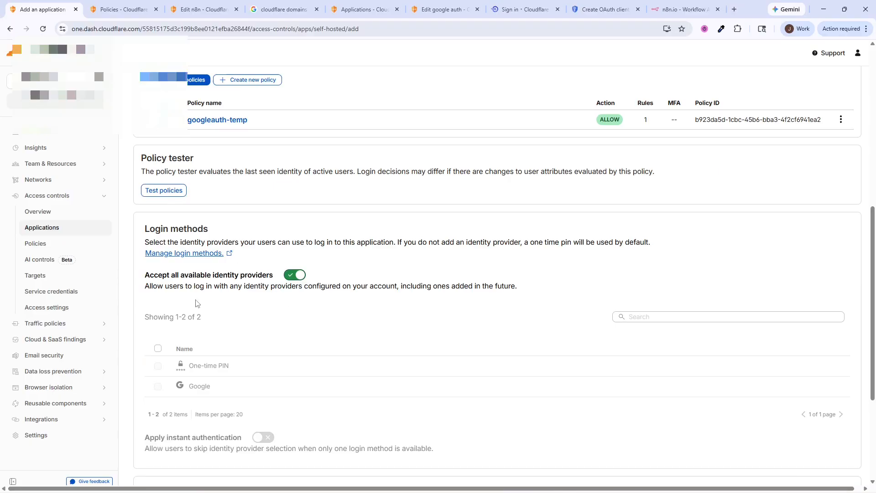
scroll(288, 301, down, 2)
scroll(225, 250, up, 1)
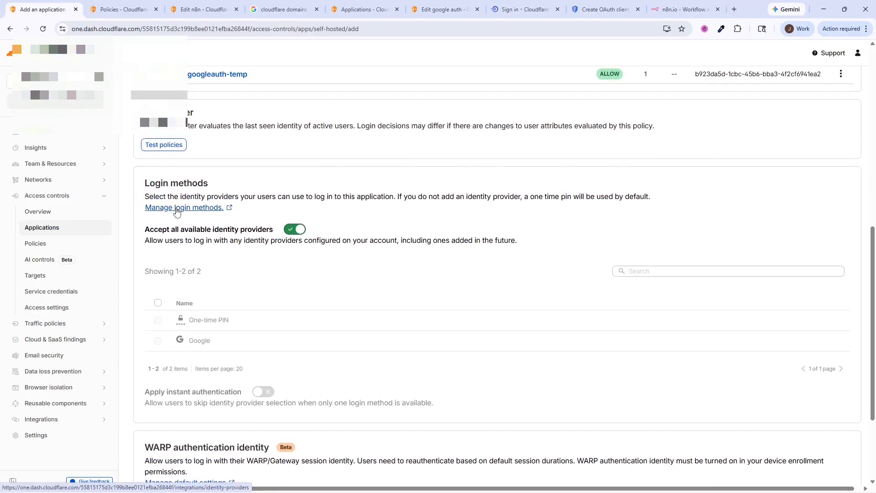
click(177, 209)
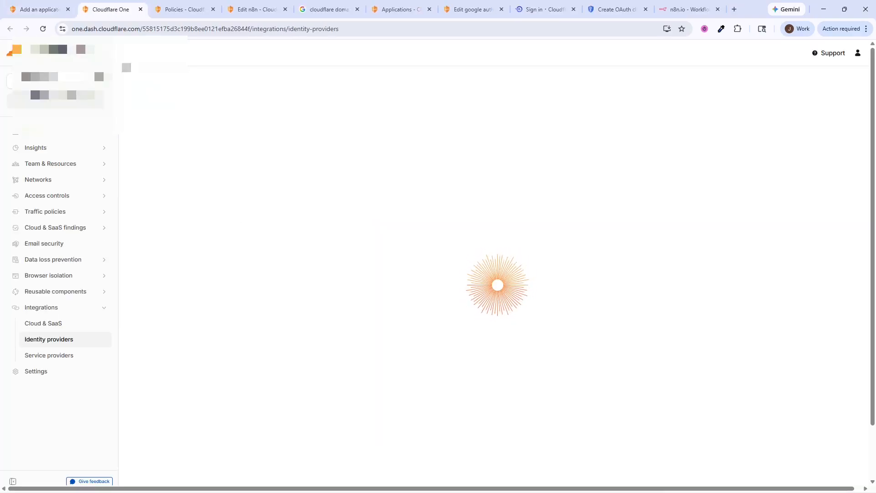
click(54, 9)
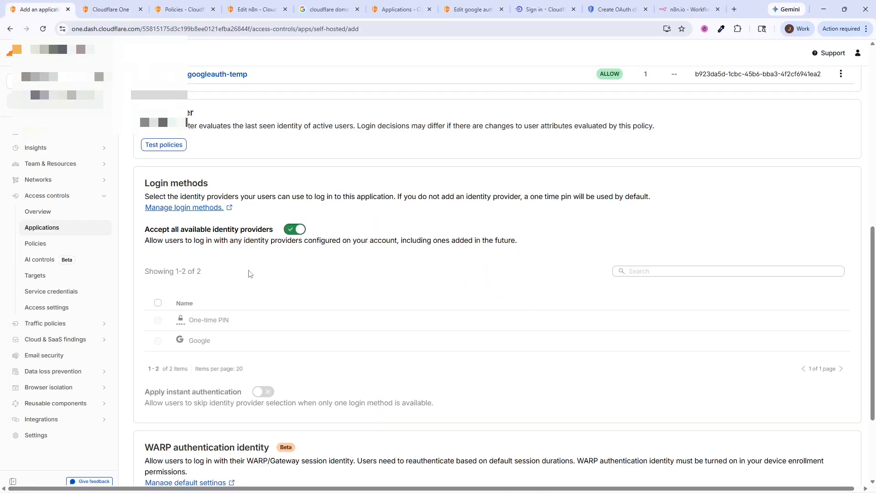
Examine the setup form for adding Google as an identity provider, including its App ID and client secret fields, and return to the application form
click(115, 8)
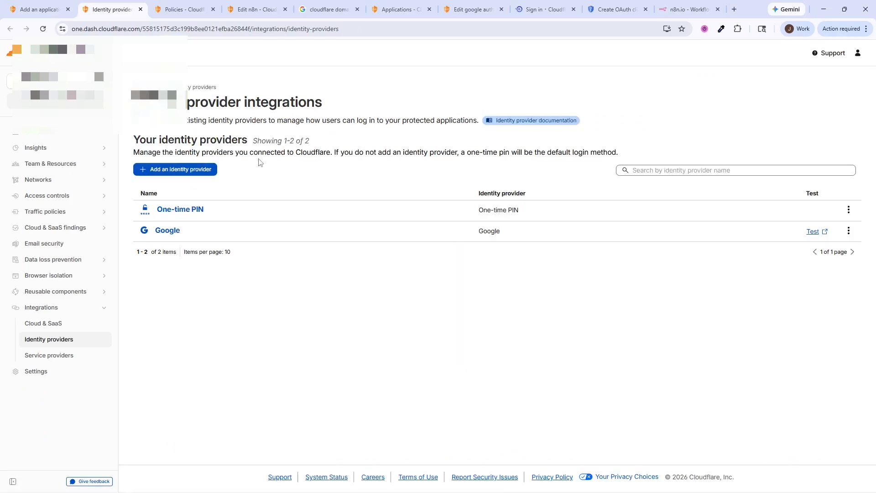
click(186, 174)
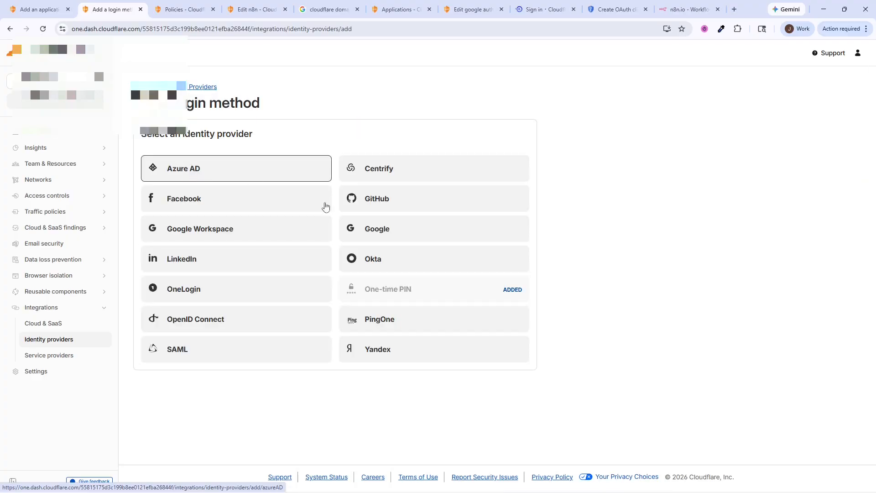
click(388, 234)
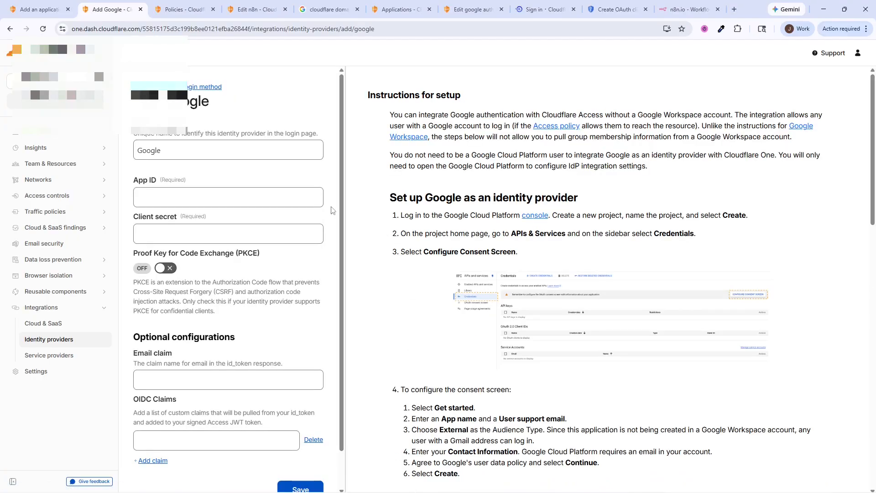
click(175, 196)
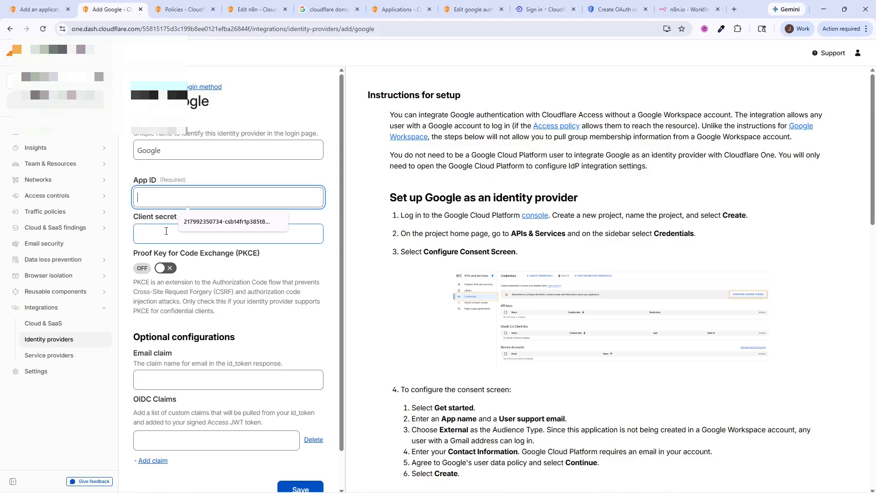
click(338, 224)
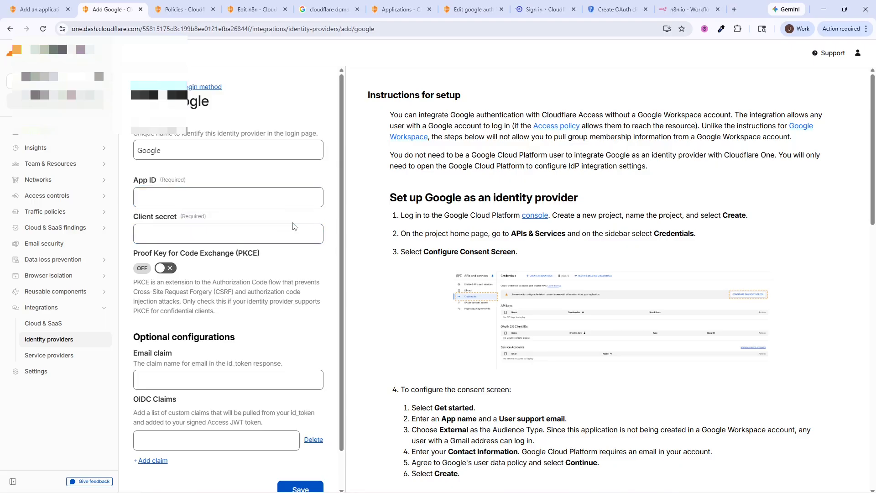
scroll(305, 445, down, 1)
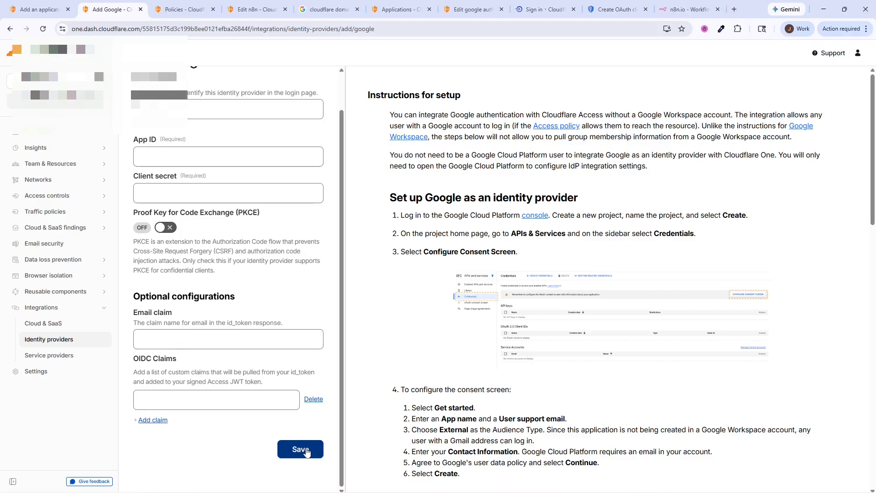
scroll(307, 452, up, 1)
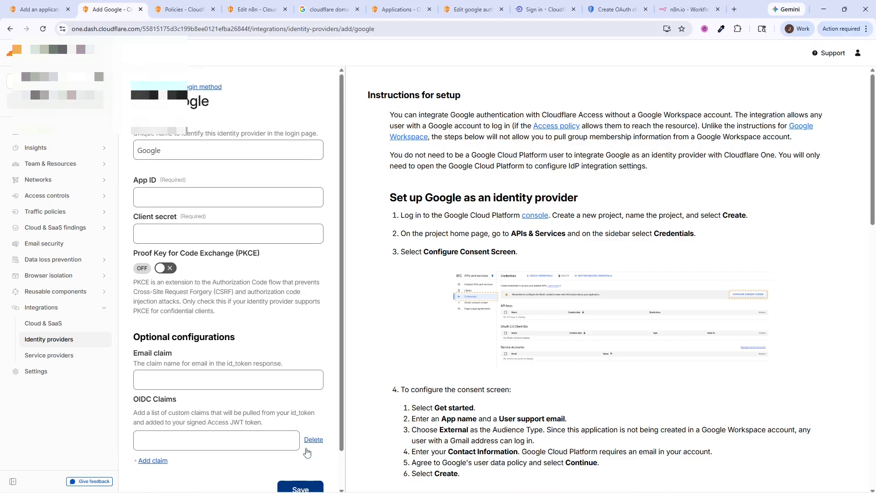
click(190, 88)
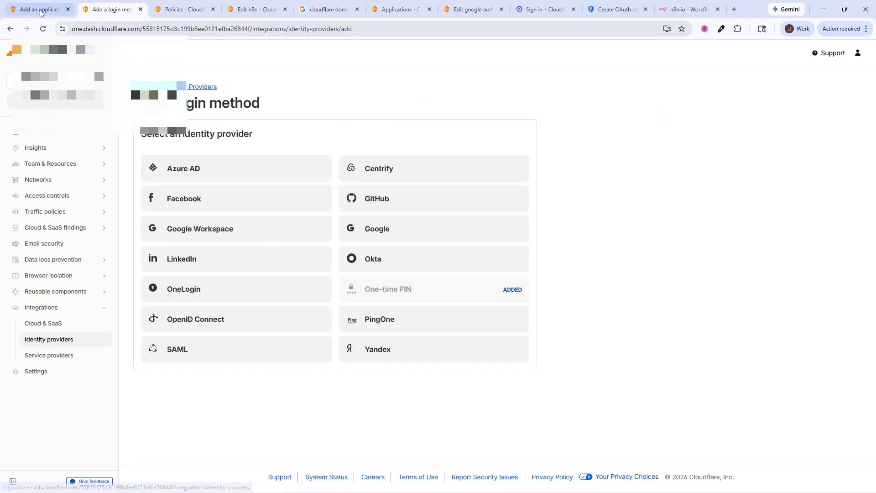
click(40, 11)
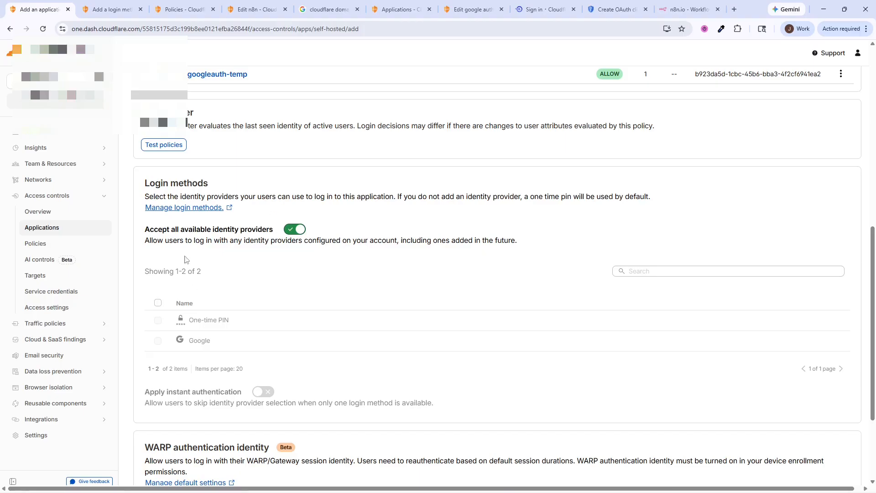
Try choosing the application's login methods individually, and restore acceptance of all available identity providers
click(295, 230)
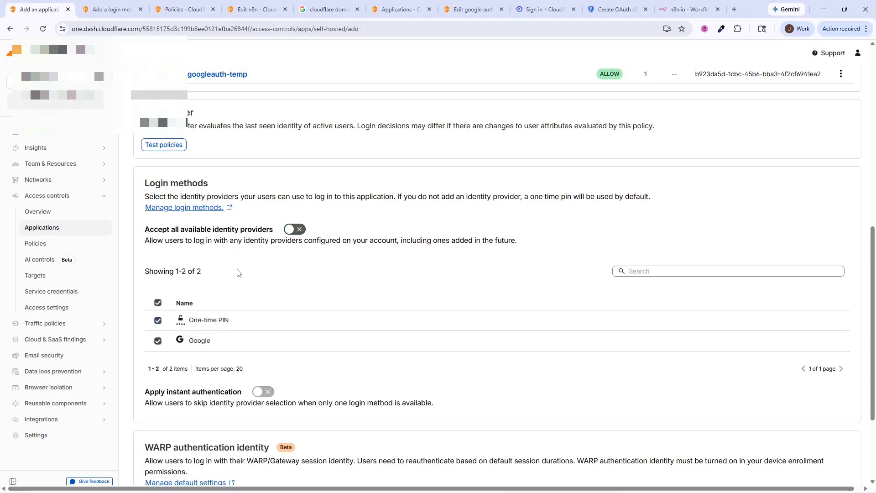
drag(158, 323, 159, 332)
click(159, 323)
click(290, 230)
Keep the default experience and advanced settings for the application, and save it
scroll(303, 315, down, 3)
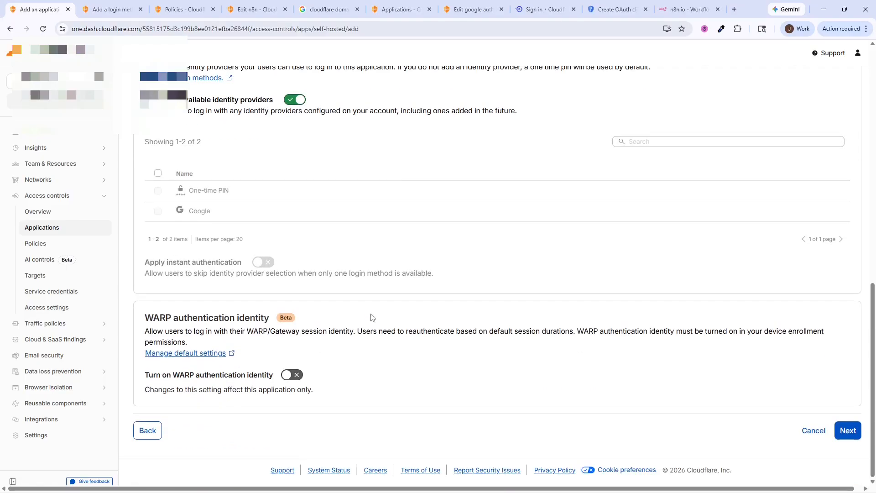
click(845, 429)
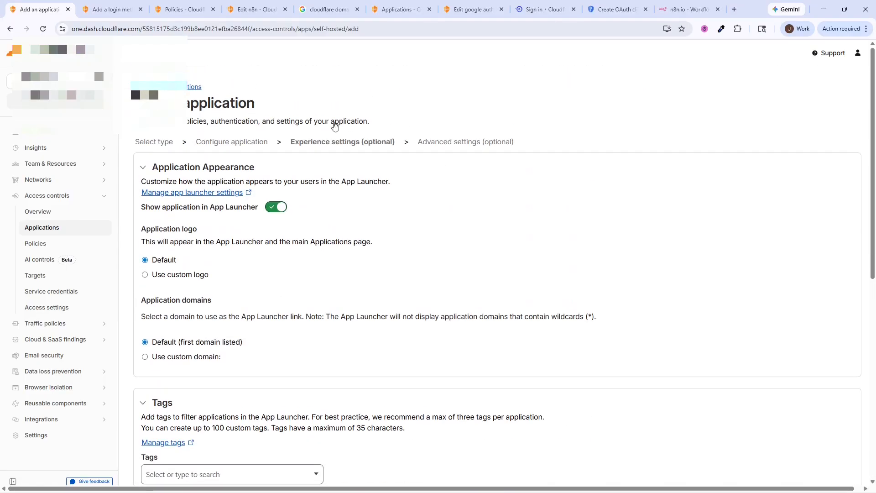
scroll(397, 343, down, 1)
scroll(411, 340, down, 8)
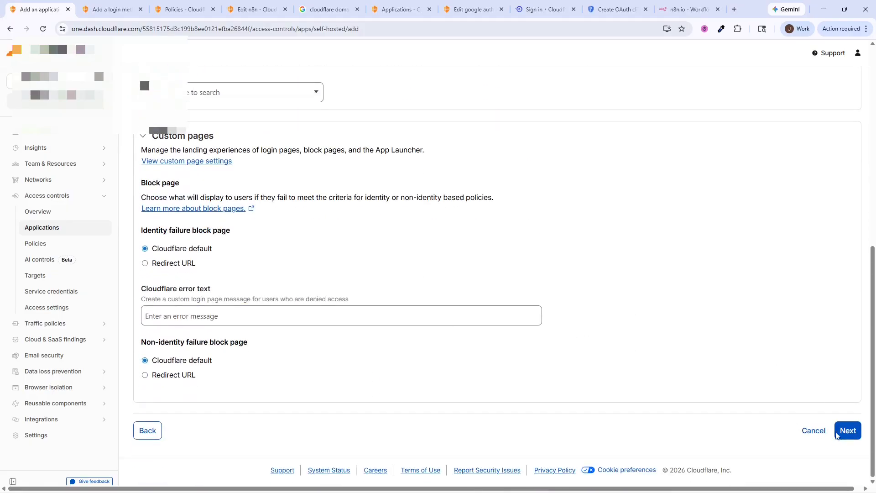
click(850, 430)
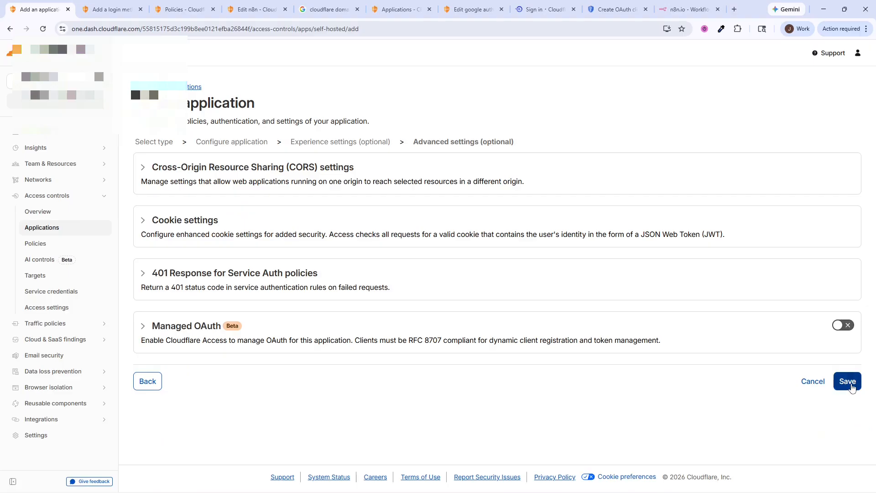
click(850, 383)
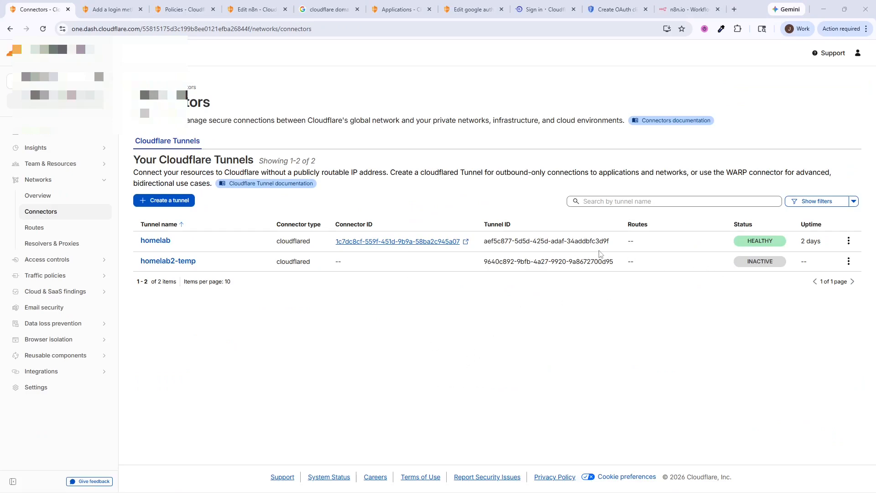
mouse_move(777, 267)
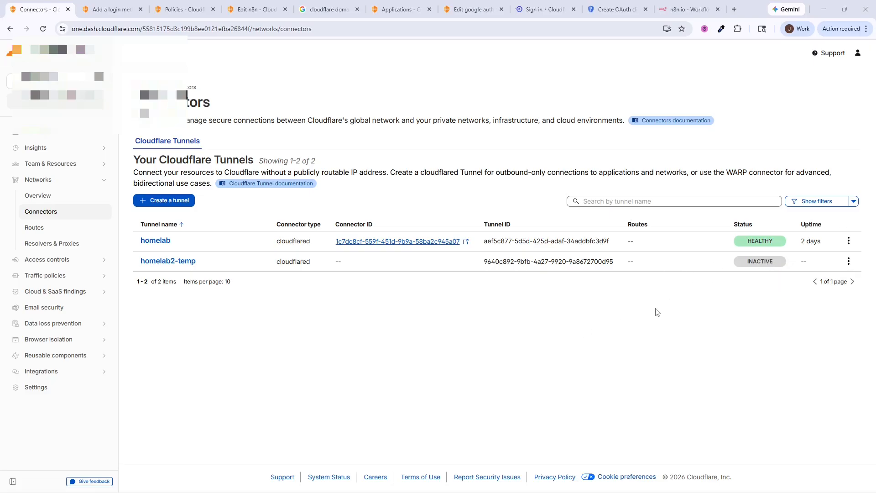